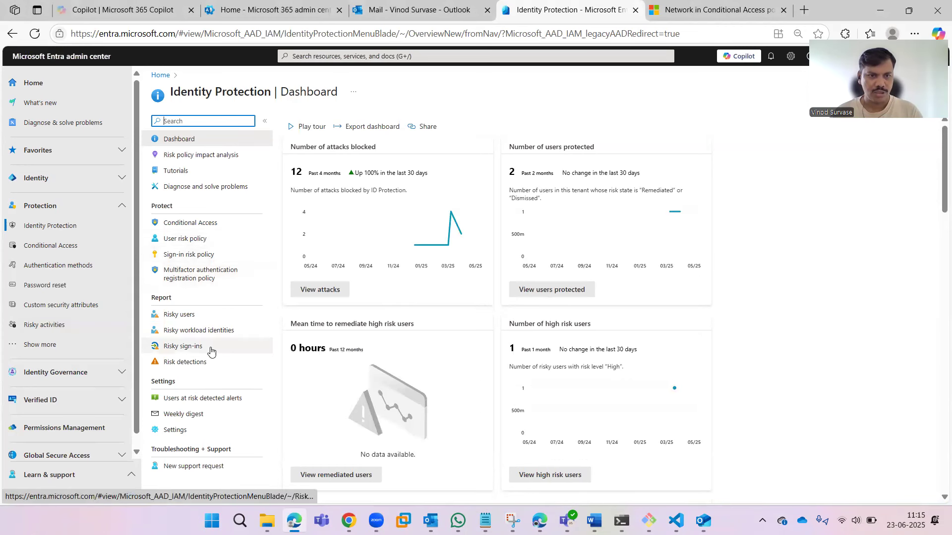
- Review the authentication method policies and password protection settings, and expand the full list of Protection pages
{"action": "left_click", "coordinate": [47, 264]}
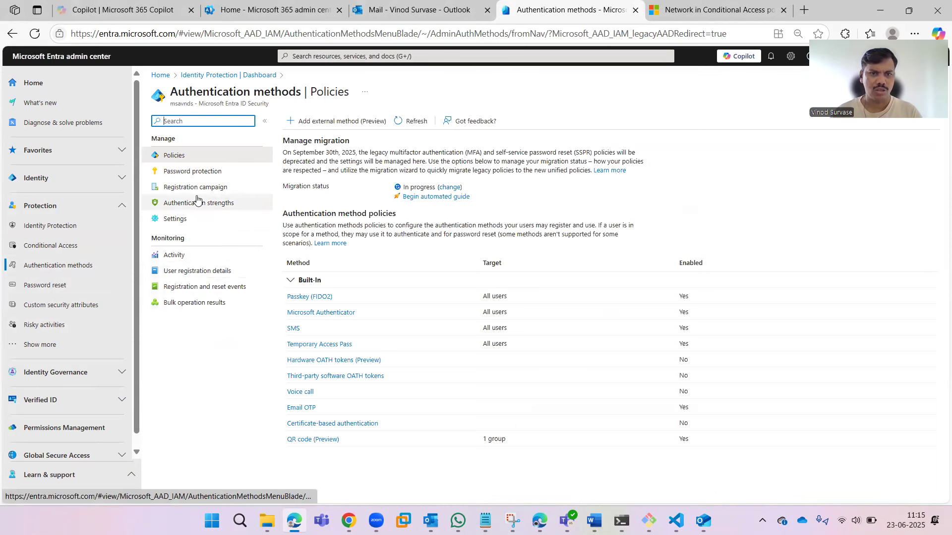
{"action": "left_click", "coordinate": [192, 171]}
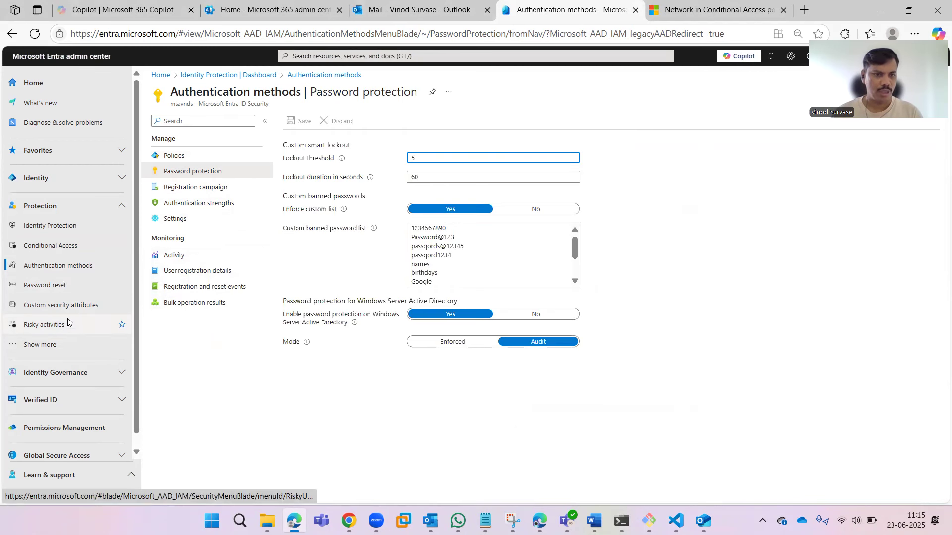
{"action": "left_click", "coordinate": [61, 343]}
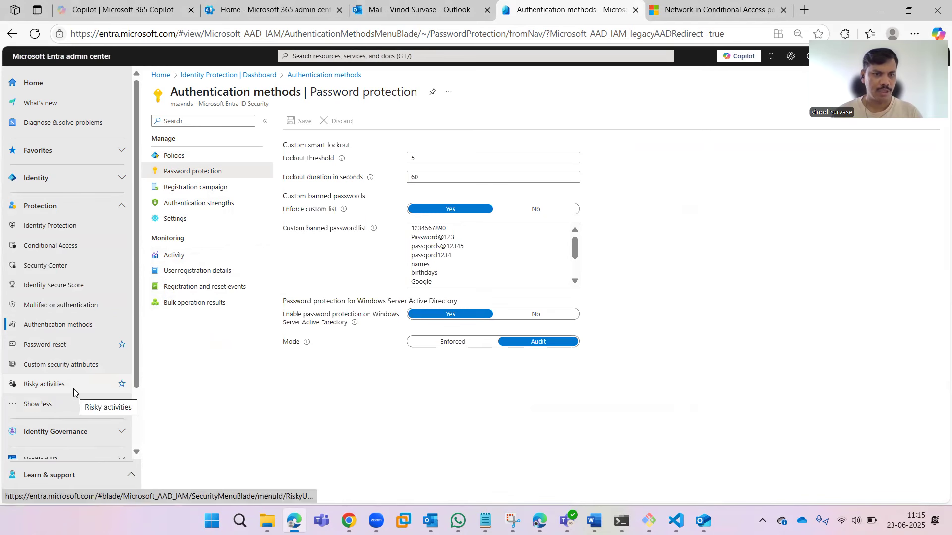
- Open the named locations of Conditional Access
{"action": "left_click", "coordinate": [51, 246]}
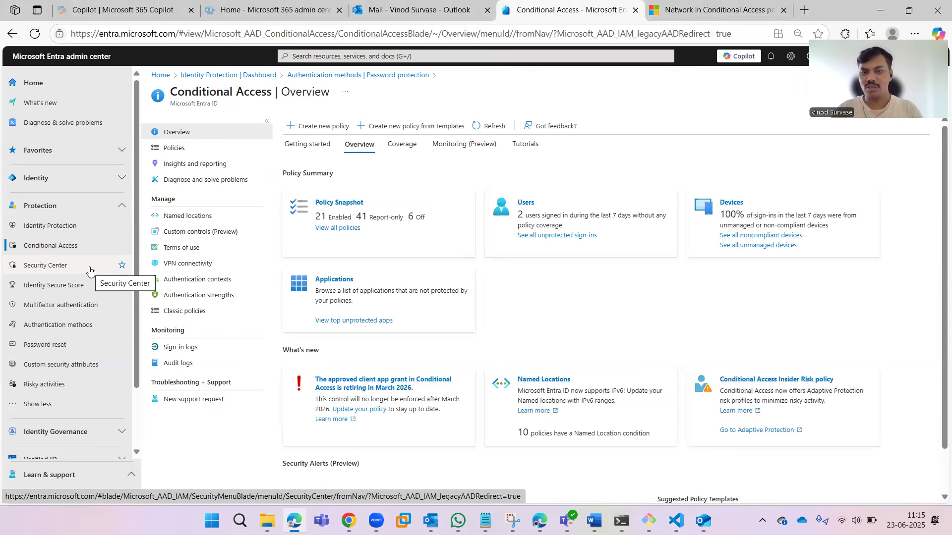
{"action": "left_click", "coordinate": [161, 218]}
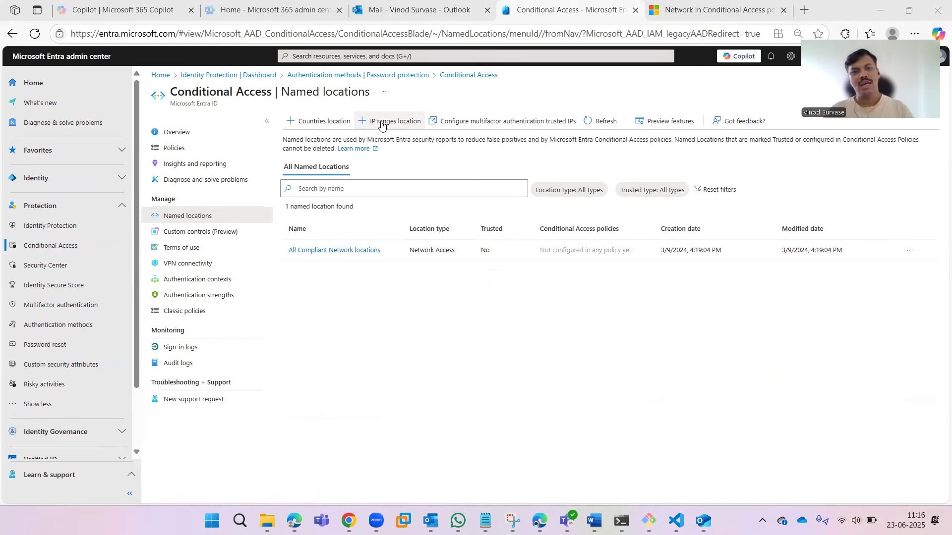
- Open the multifactor authentication trusted IPs configuration and display its service settings
{"action": "left_click", "coordinate": [491, 123]}
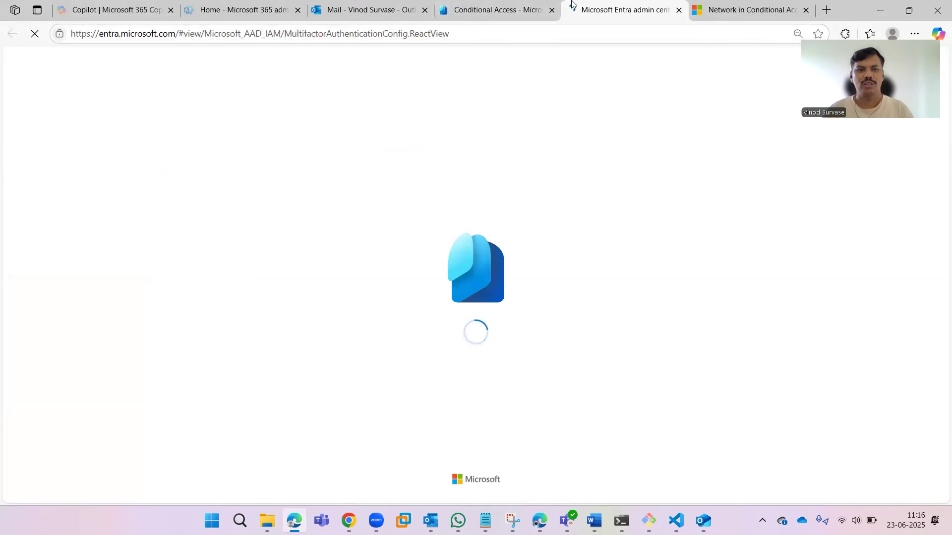
{"action": "left_click", "coordinate": [506, 11]}
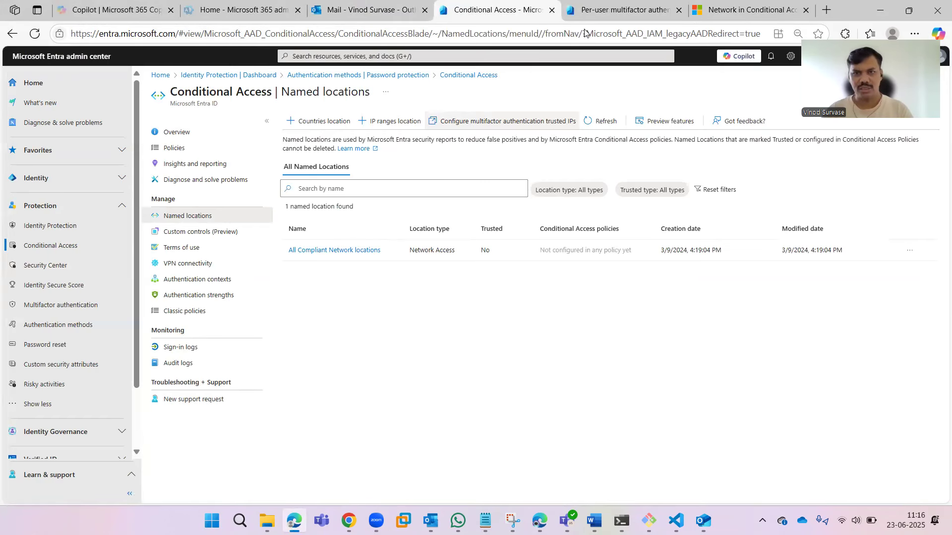
{"action": "left_click", "coordinate": [622, 10]}
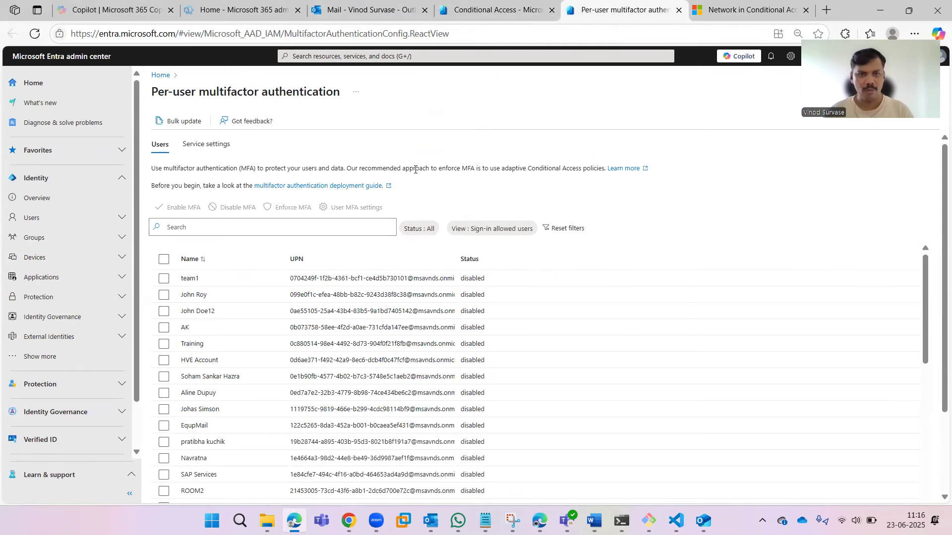
{"action": "left_click_drag", "start_coordinate": [155, 92], "coordinate": [331, 91]}
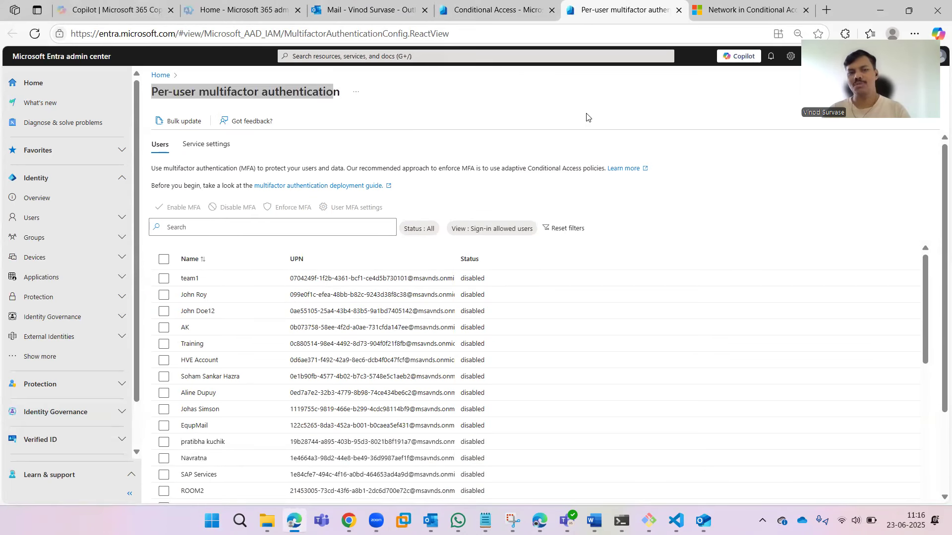
{"action": "left_click", "coordinate": [256, 109]}
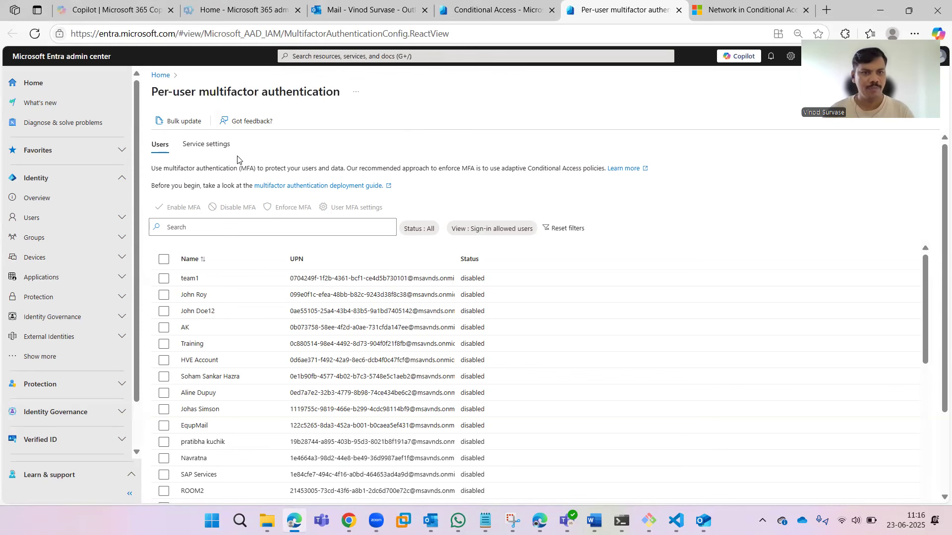
{"action": "left_click", "coordinate": [205, 147]}
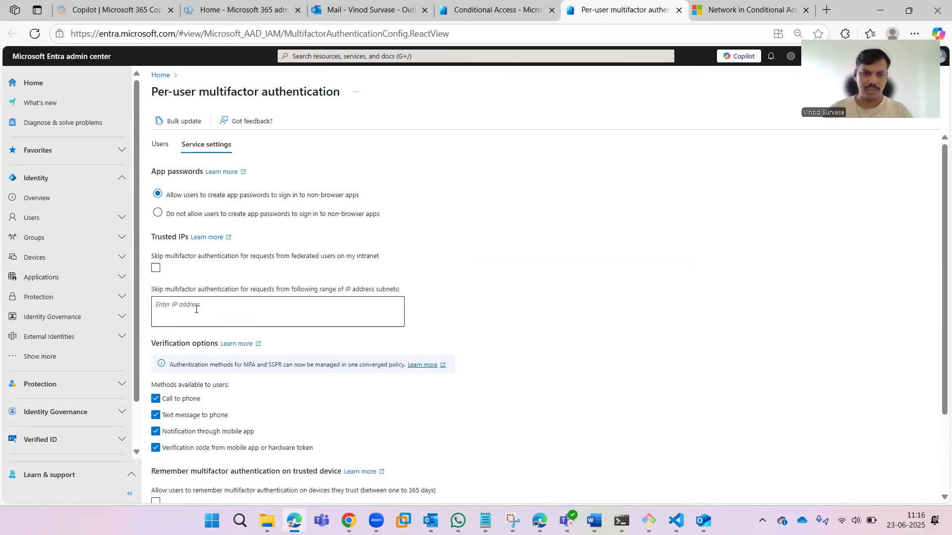
- Try enabling the option that skips multifactor authentication for federated users on the intranet, and clear it again
{"action": "left_click", "coordinate": [195, 313]}
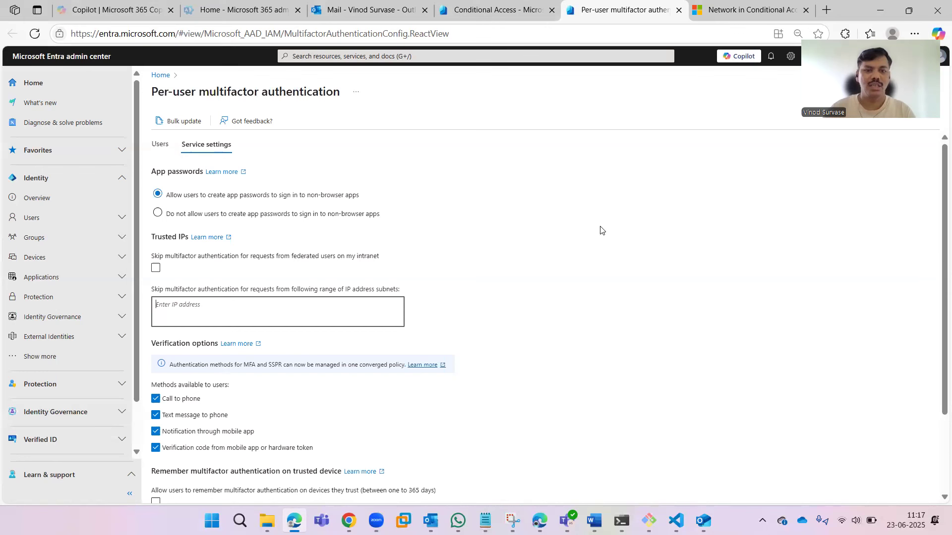
{"action": "left_click", "coordinate": [199, 264]}
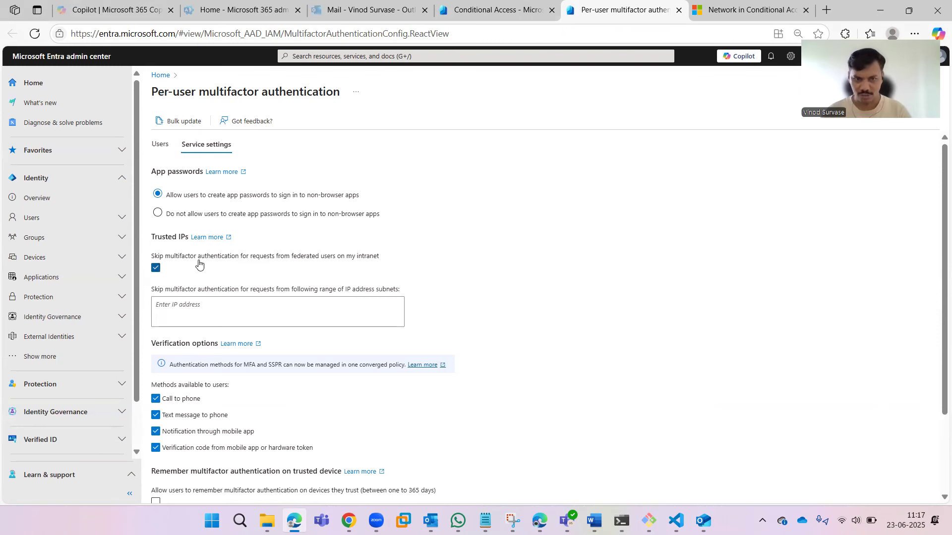
{"action": "left_click", "coordinate": [199, 264]}
- Allow users to remember multifactor authentication on trusted devices and set the number of trusted days to 60
{"action": "scroll", "coordinate": [401, 250], "scroll_direction": "down", "scroll_amount": 2}
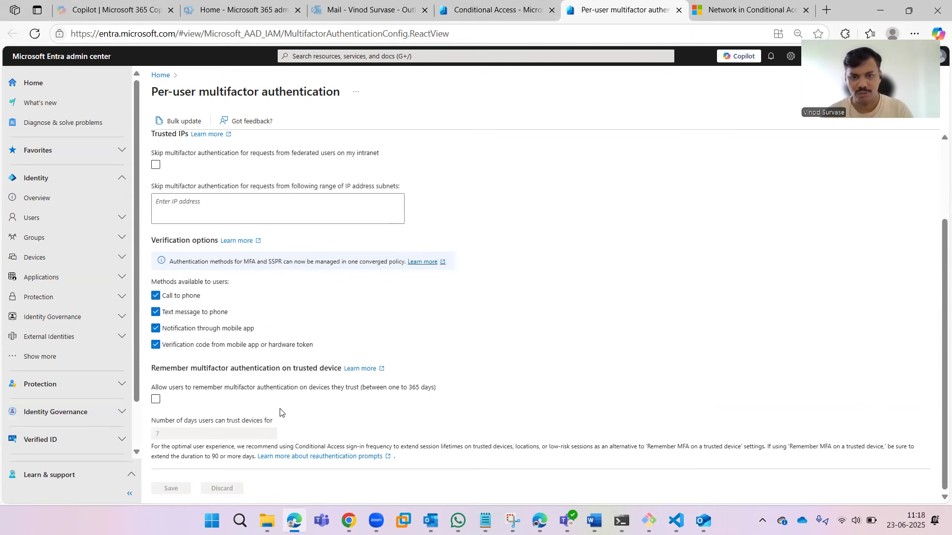
{"action": "left_click", "coordinate": [157, 399]}
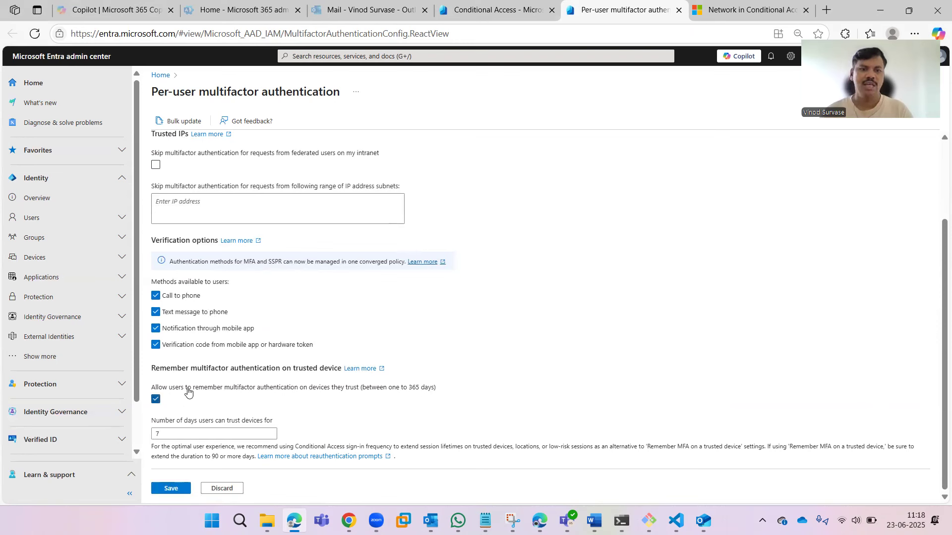
{"action": "left_click_drag", "start_coordinate": [183, 434], "coordinate": [146, 436]}
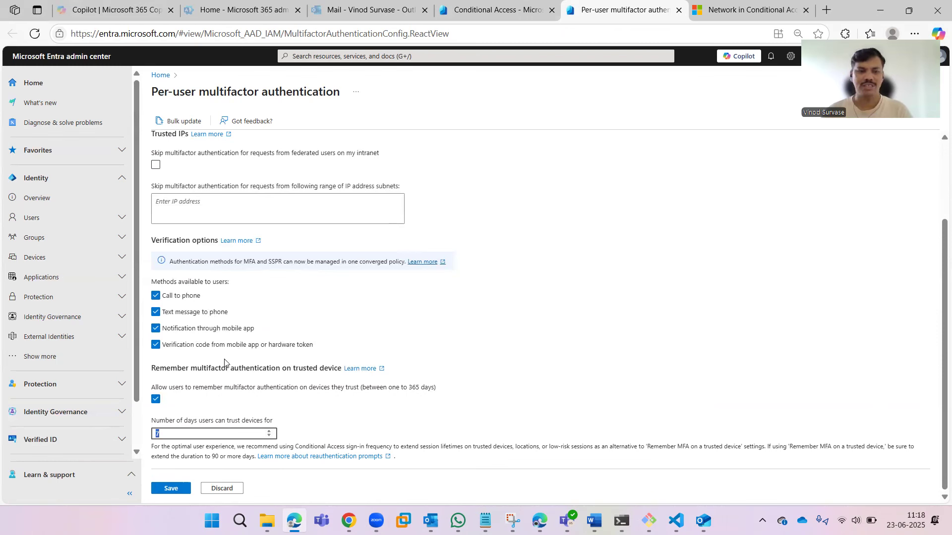
{"action": "type", "text": "60"}
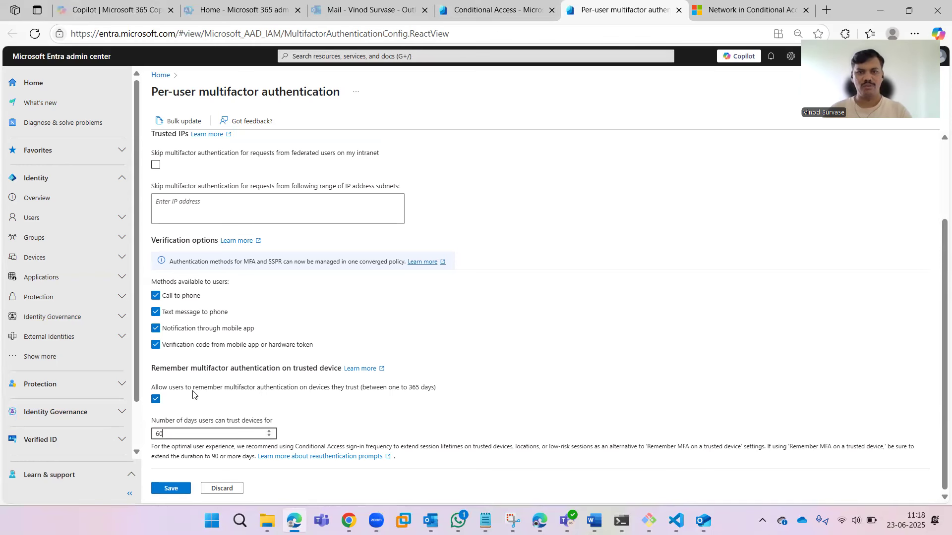
{"action": "scroll", "coordinate": [537, 278], "scroll_direction": "up", "scroll_amount": 3}
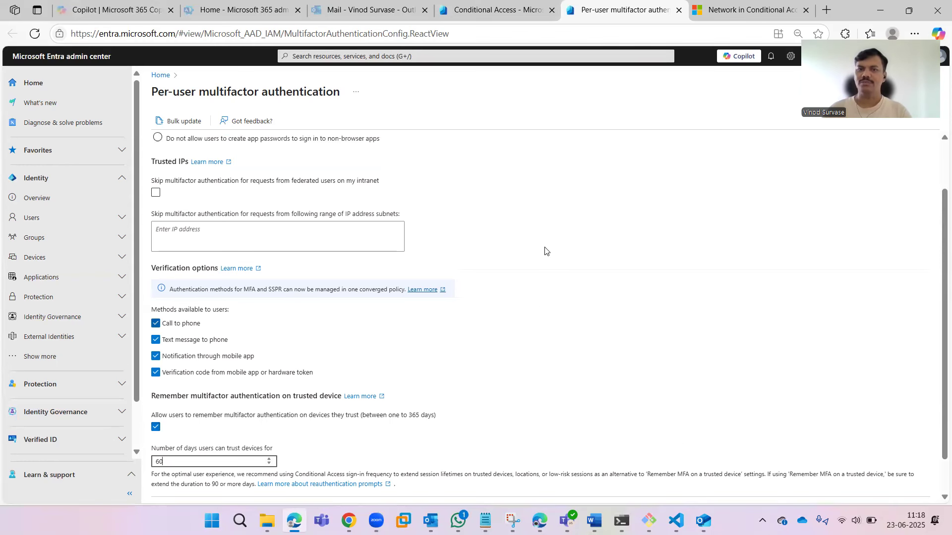
- Return to the Conditional Access named locations and start a new IP ranges location named "IPs of West US"
{"action": "left_click", "coordinate": [488, 8]}
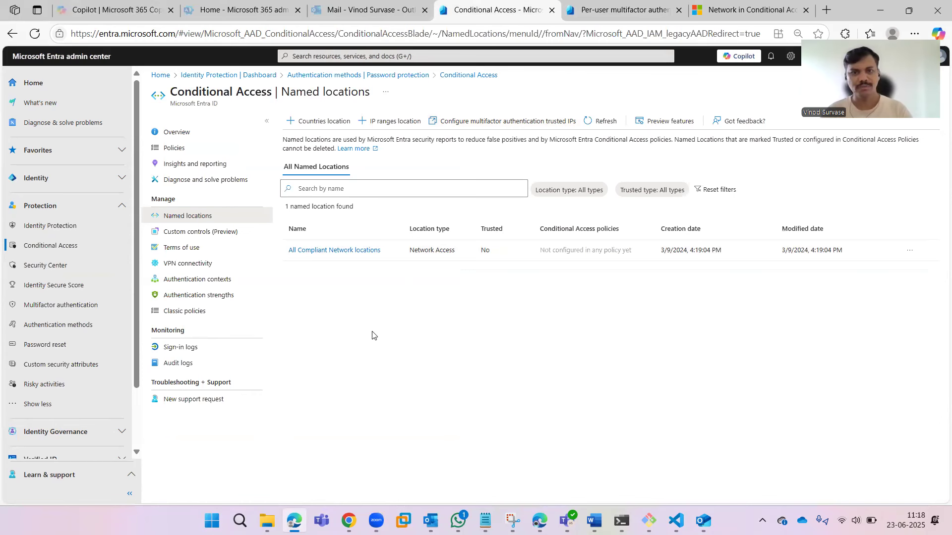
{"action": "left_click", "coordinate": [389, 125]}
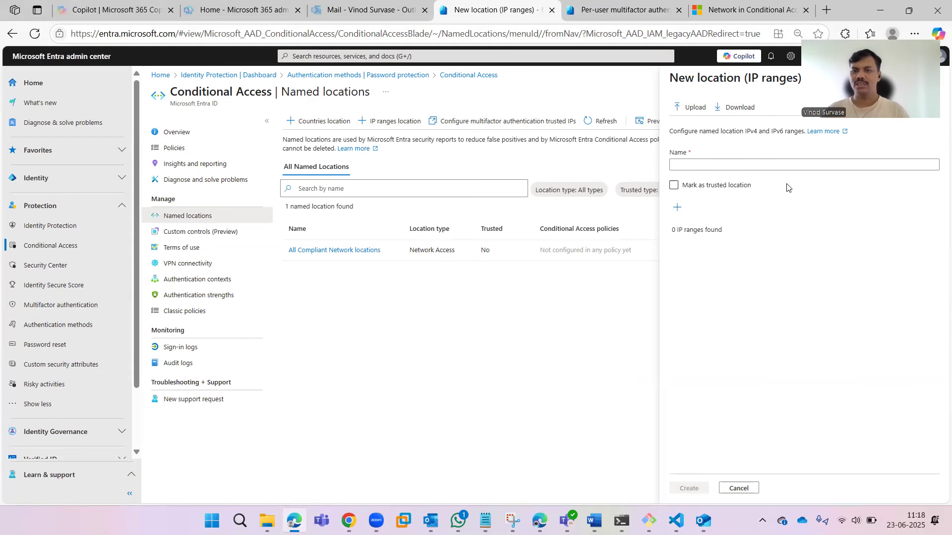
{"action": "left_click", "coordinate": [725, 169]}
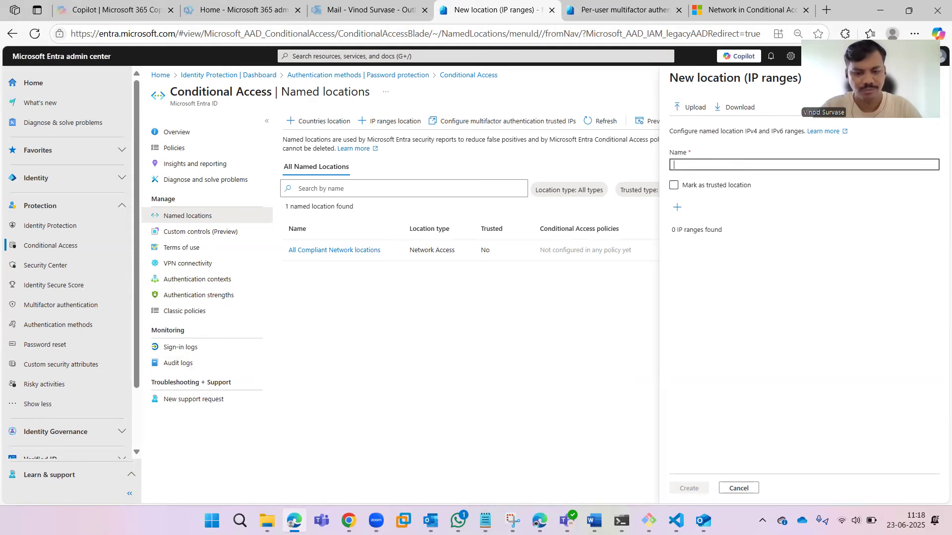
{"action": "type", "text": "IPs"}
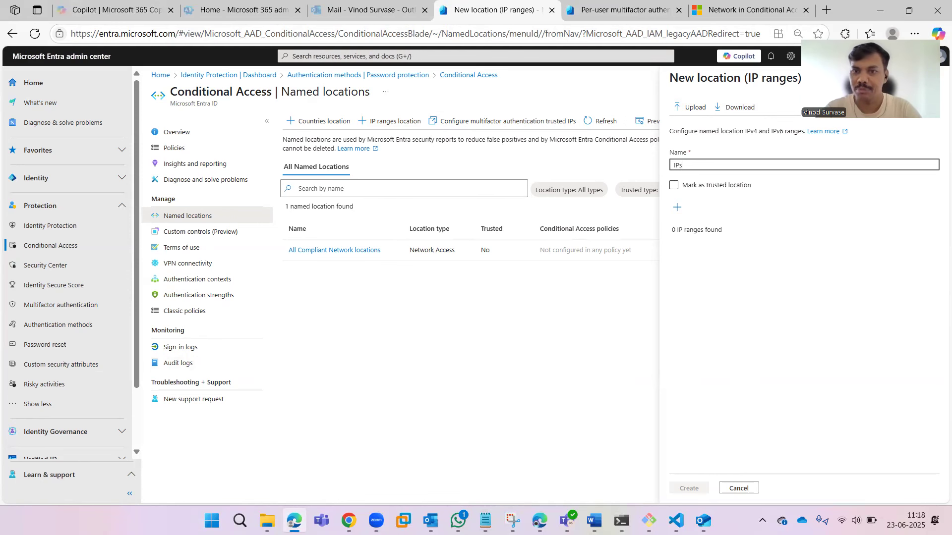
{"action": "type", "text": " of West "}
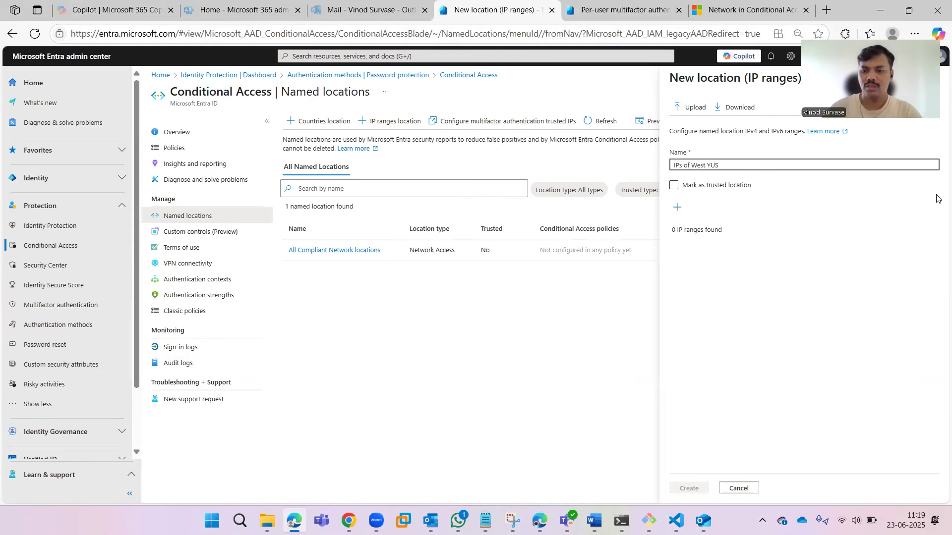
{"action": "type", "text": "US"}
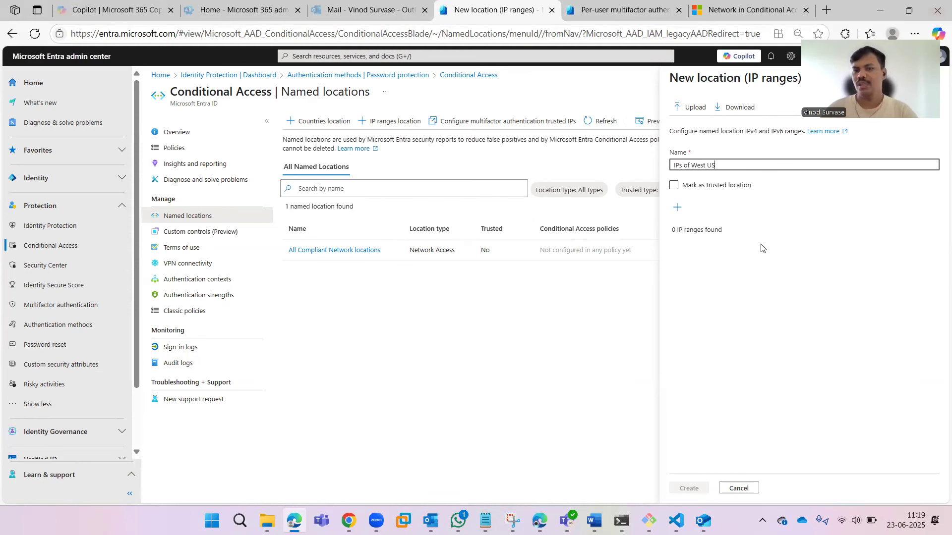
{"action": "left_click", "coordinate": [730, 286]}
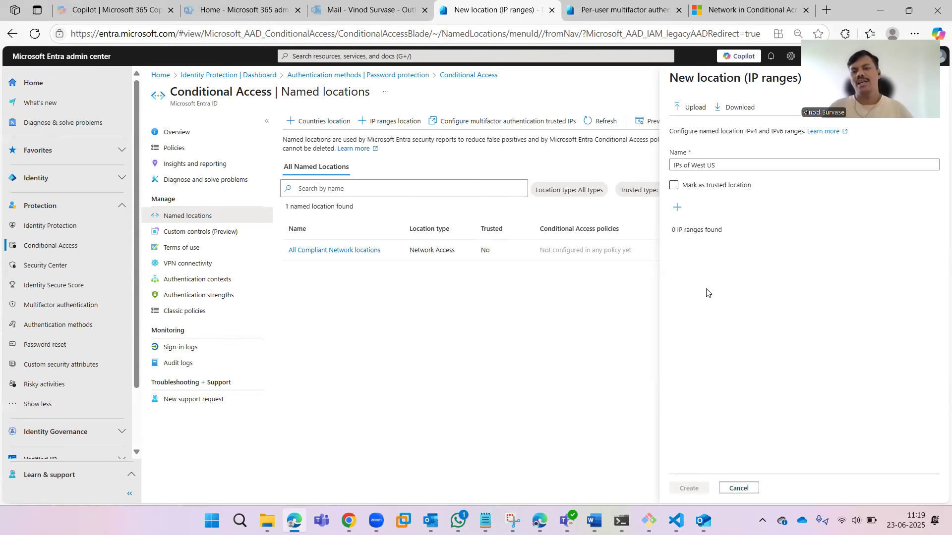
{"action": "triple_click", "coordinate": [729, 162]}
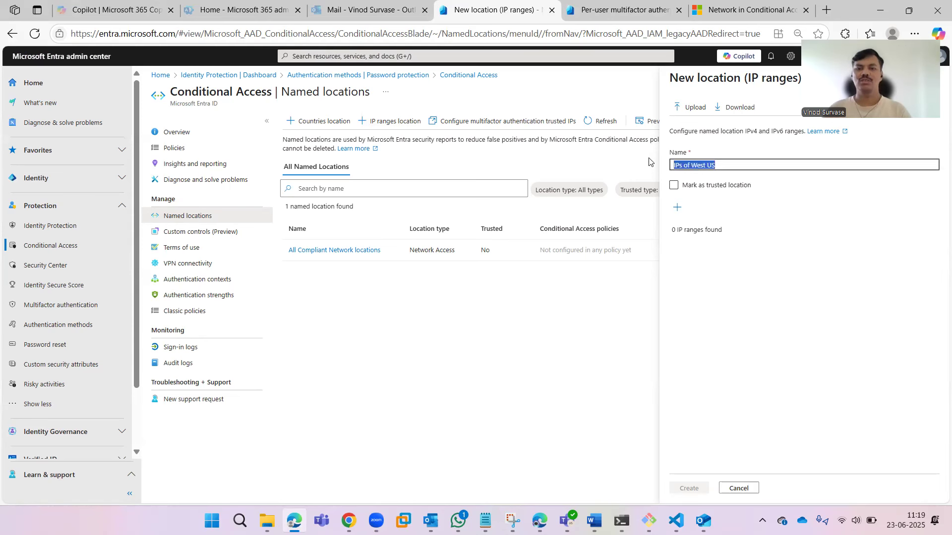
{"action": "left_click", "coordinate": [722, 283]}
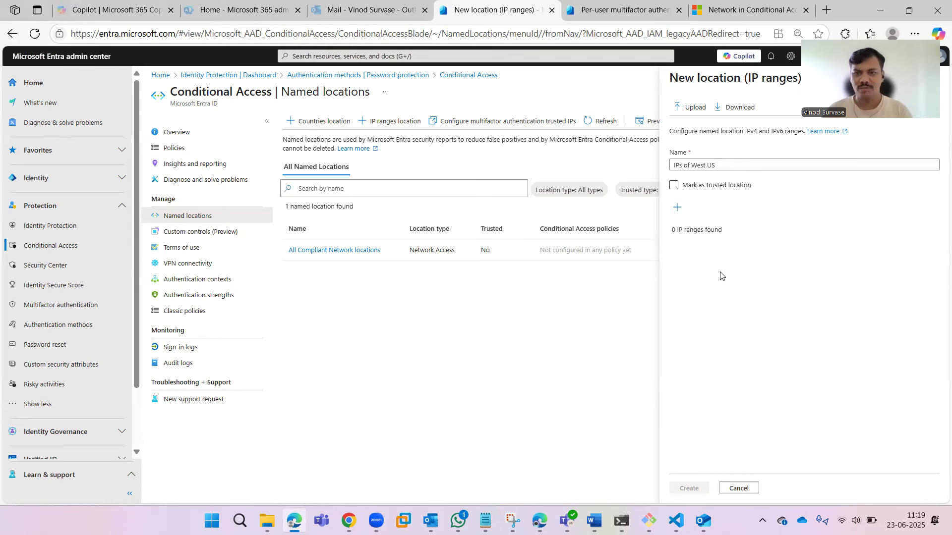
- Mark the new location as trusted and add the IP range 198.168.2.31/26 to it
{"action": "left_click", "coordinate": [686, 192]}
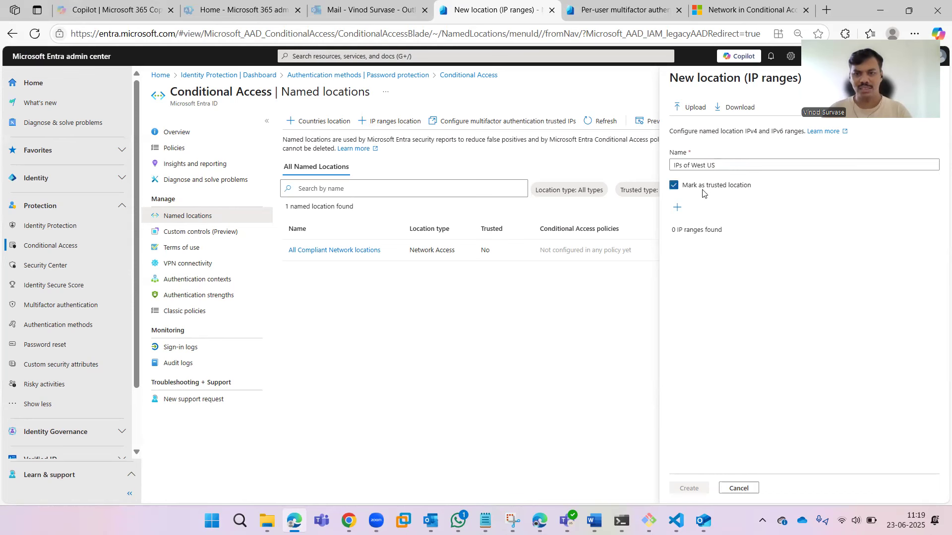
{"action": "left_click", "coordinate": [677, 207]}
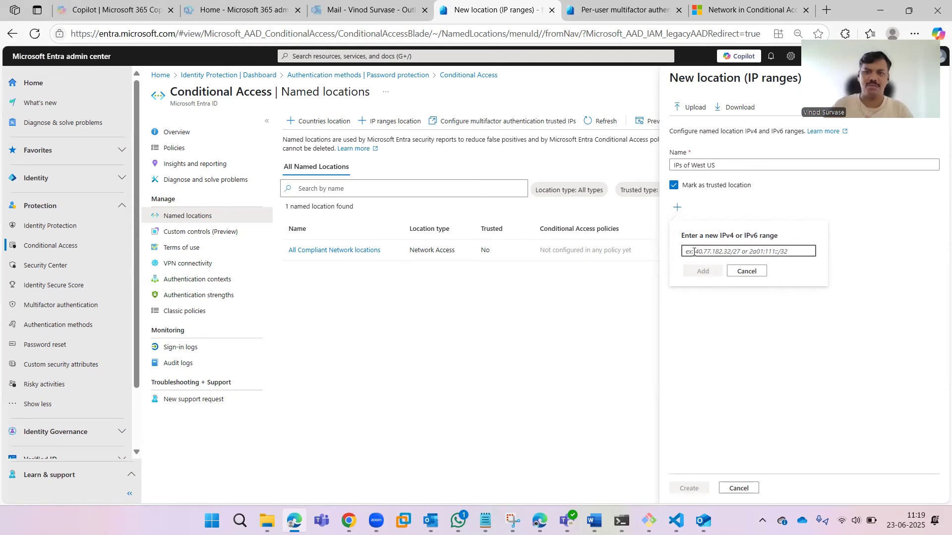
{"action": "type", "text": "198"}
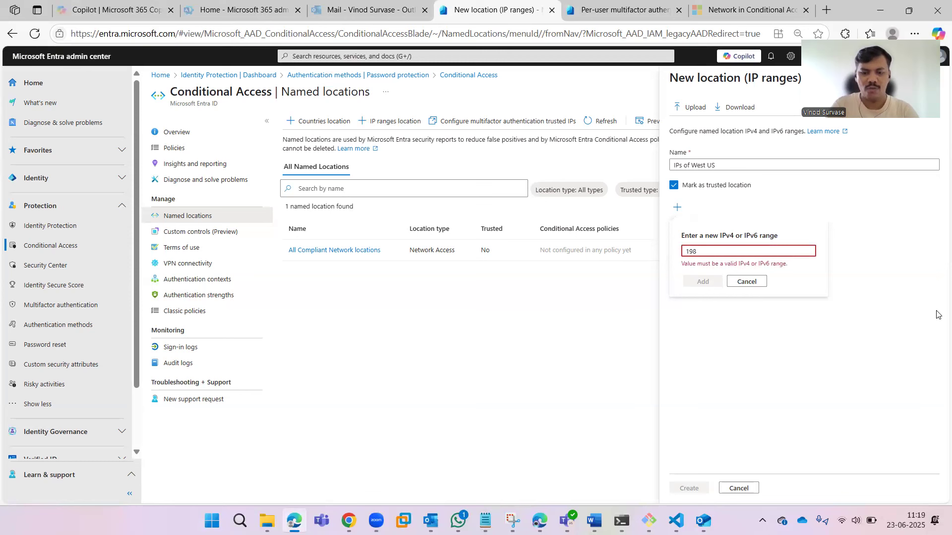
{"action": "type", "text": ".168.2"}
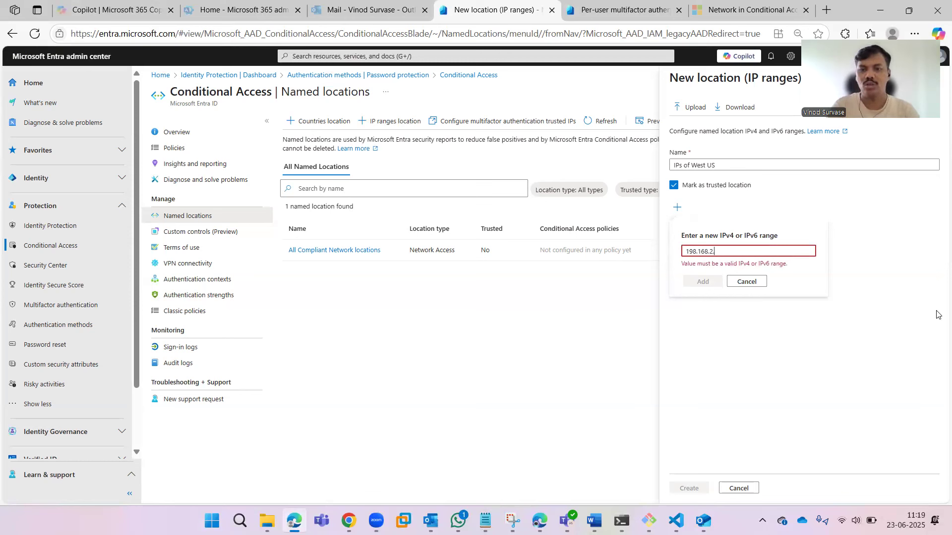
{"action": "type", "text": ".31"}
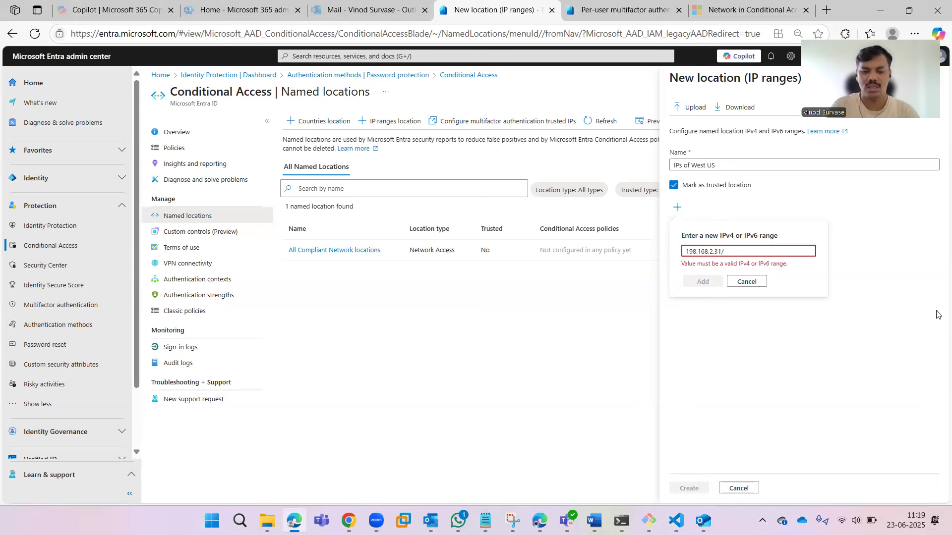
{"action": "type", "text": "/26"}
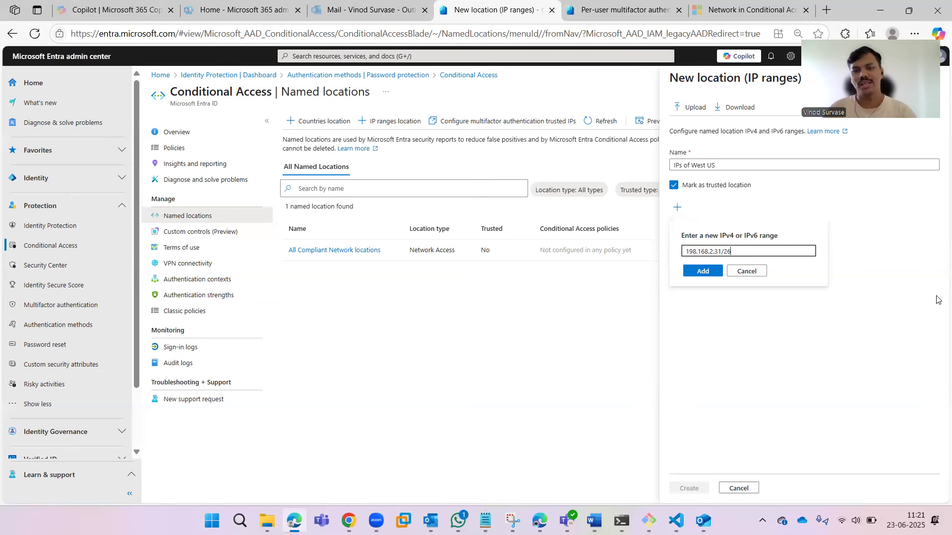
{"action": "left_click", "coordinate": [692, 271]}
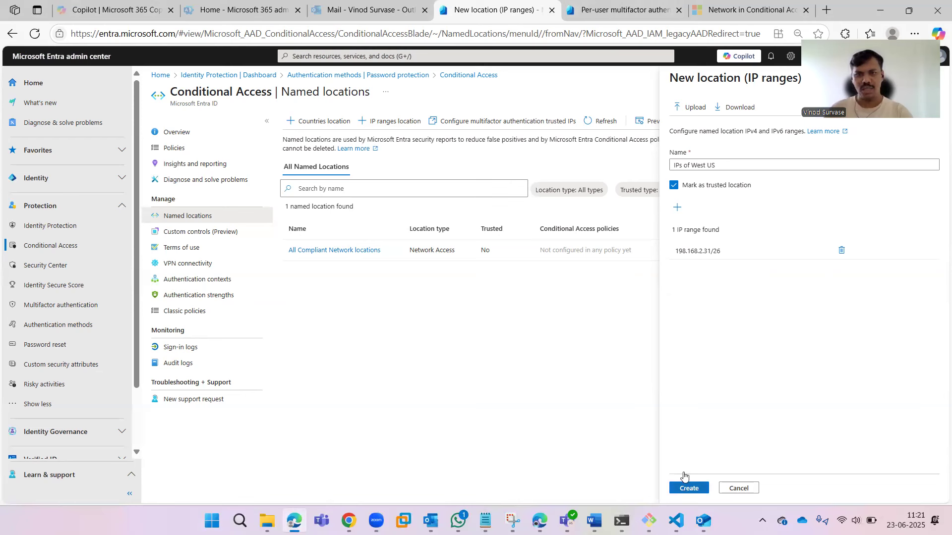
- Create the IPs of West US location without adding another IP range, and refresh the list of named locations
{"action": "left_click", "coordinate": [677, 207]}
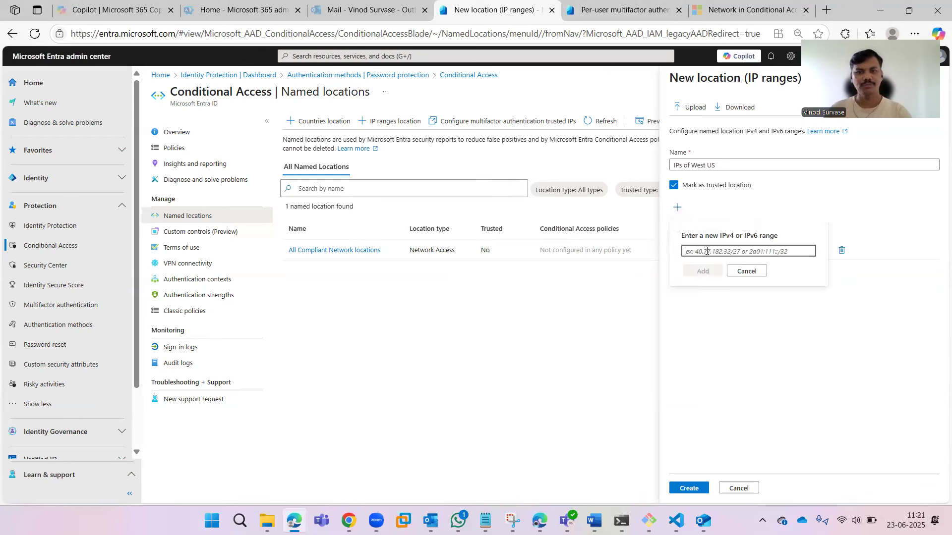
{"action": "left_click", "coordinate": [741, 273]}
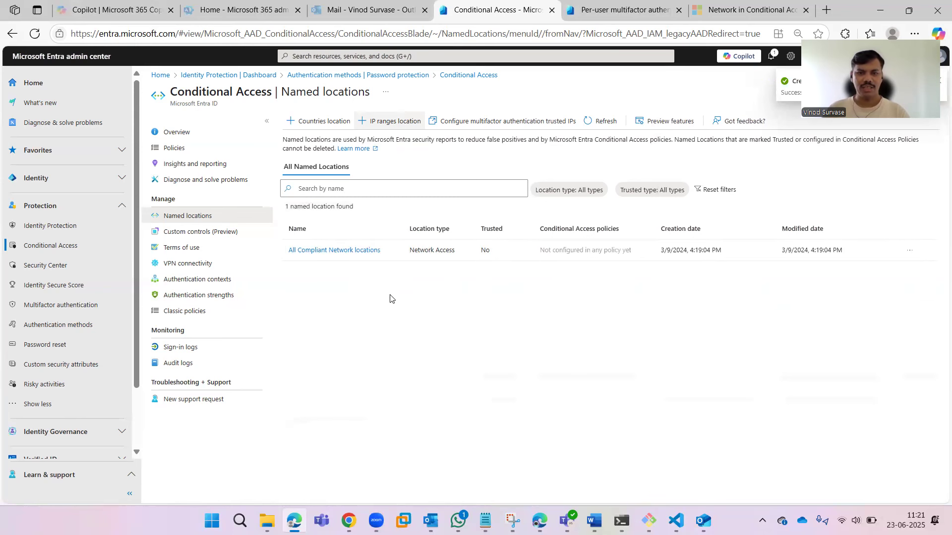
{"action": "left_click", "coordinate": [605, 119]}
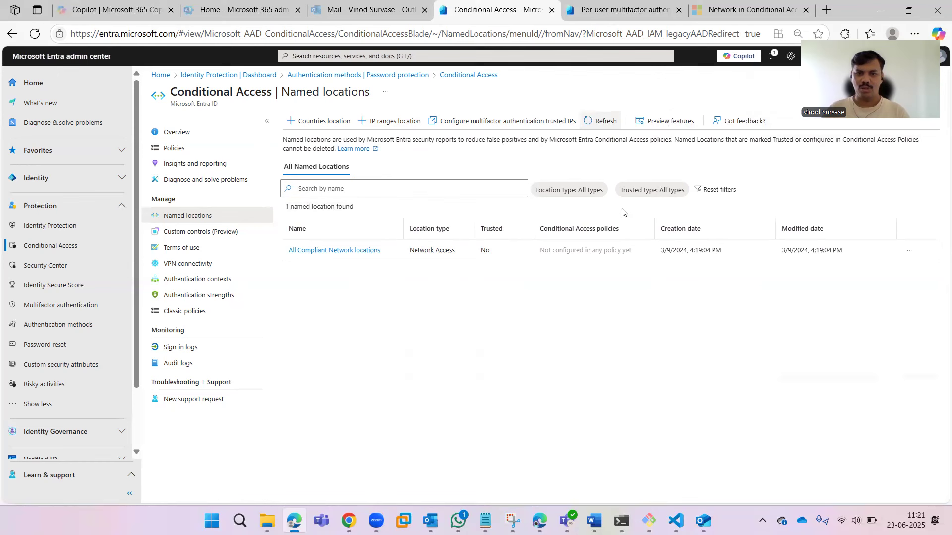
{"action": "left_click", "coordinate": [601, 123]}
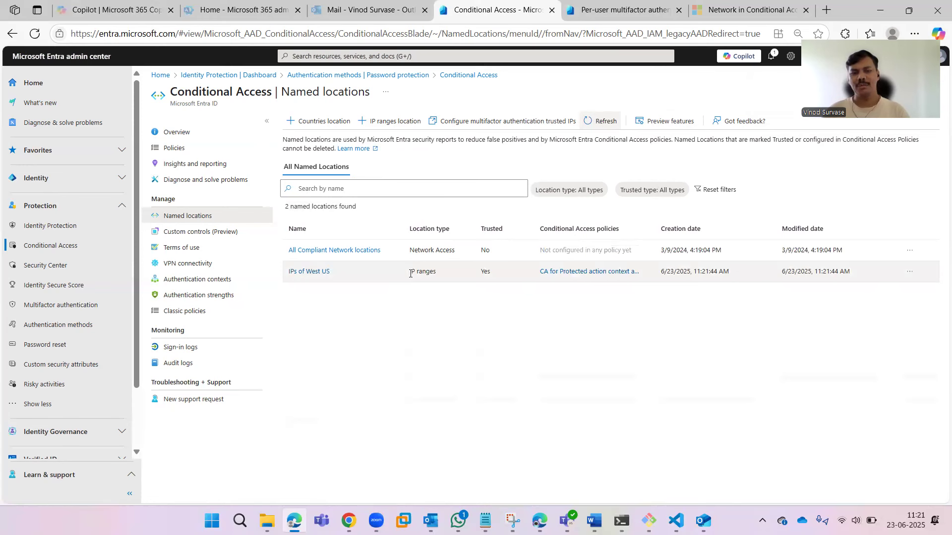
- Examine the IPs of West US entry in the list, including its Conditional Access policies and its available row actions
{"action": "left_click_drag", "start_coordinate": [409, 272], "coordinate": [434, 272]}
{"action": "left_click", "coordinate": [377, 334]}
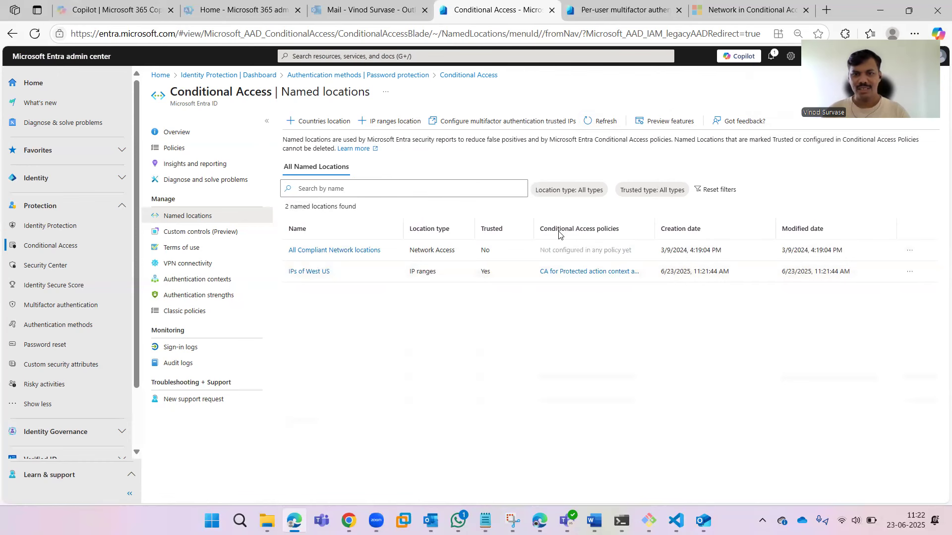
{"action": "double_click", "coordinate": [655, 229]}
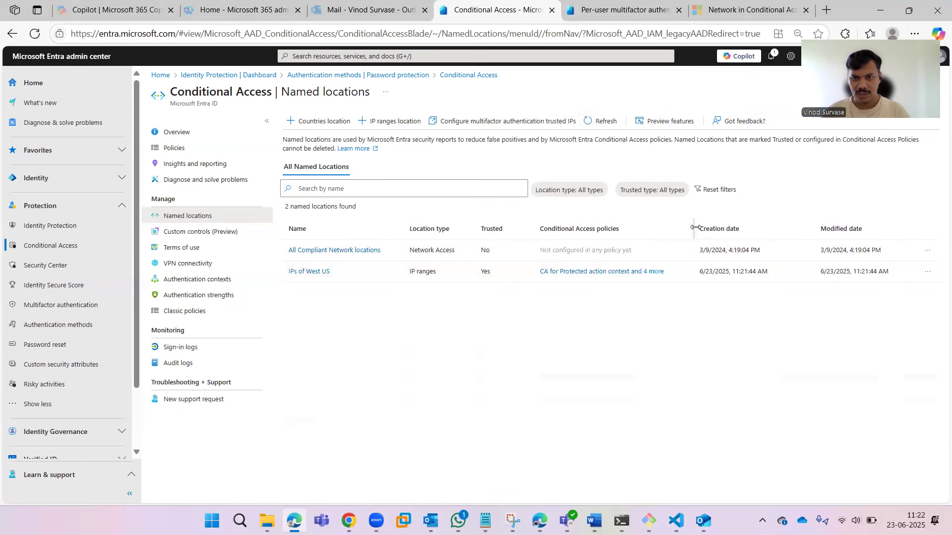
{"action": "left_click", "coordinate": [626, 274]}
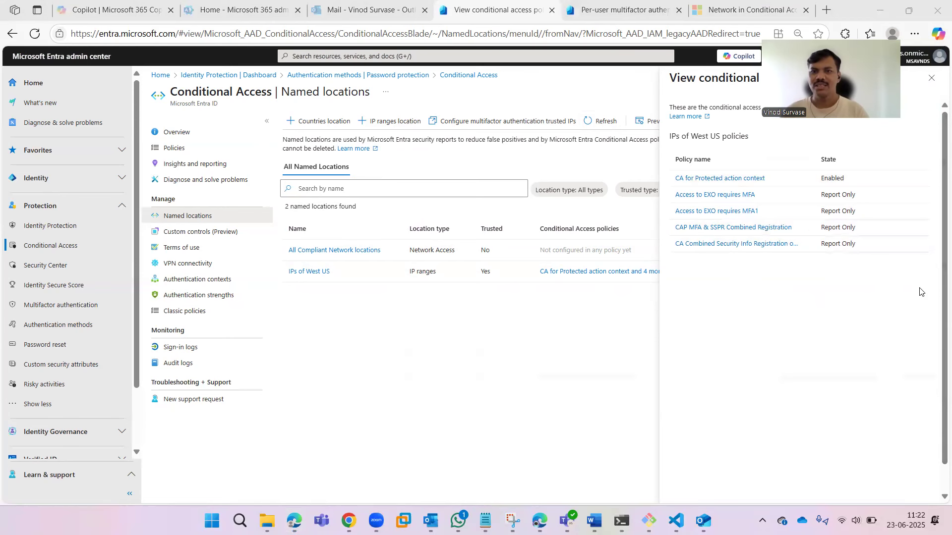
{"action": "left_click", "coordinate": [931, 78]}
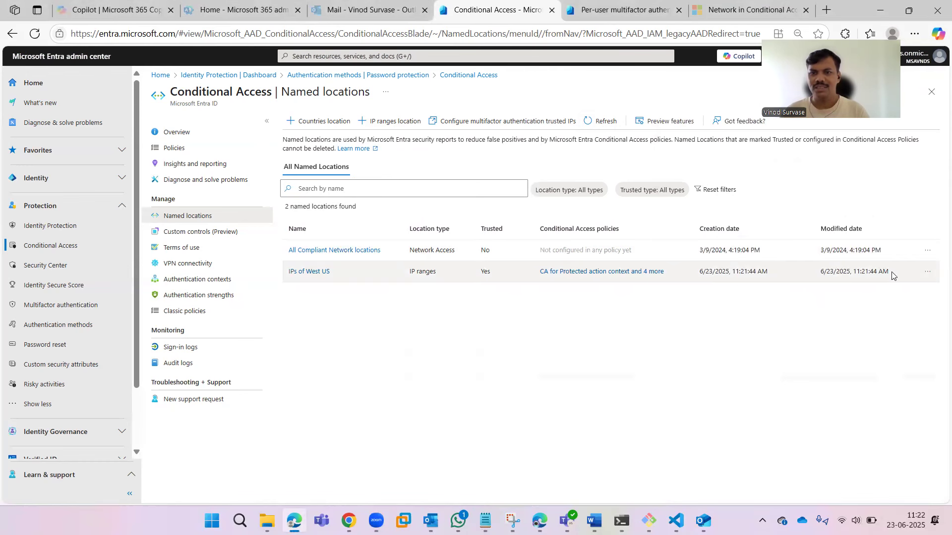
{"action": "left_click", "coordinate": [927, 272]}
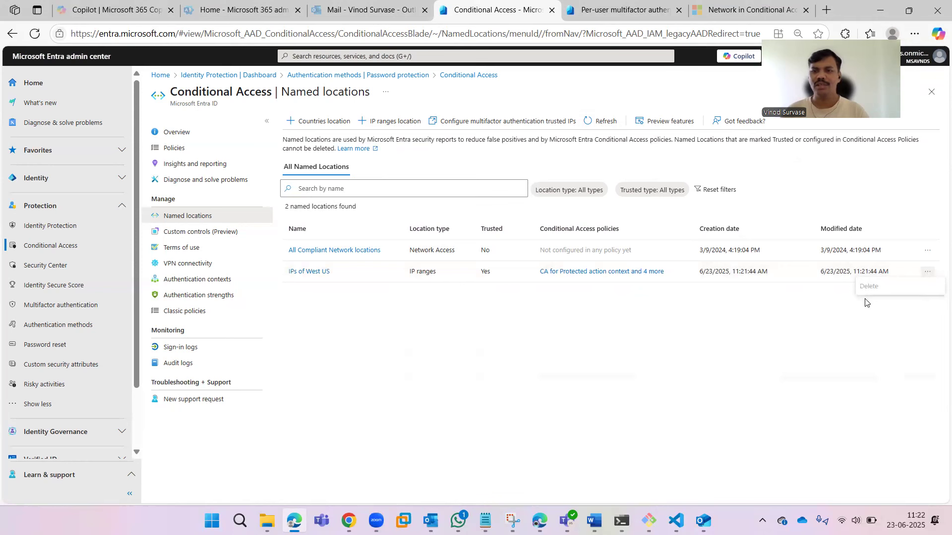
{"action": "left_click", "coordinate": [711, 315]}
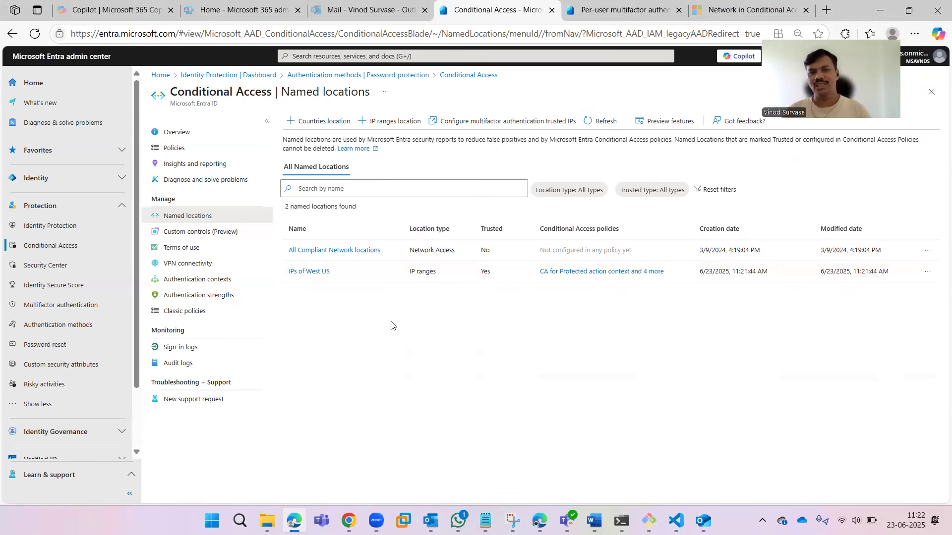
- Start a new countries location, review the country lookup methods and name the location India
{"action": "left_click", "coordinate": [317, 121]}
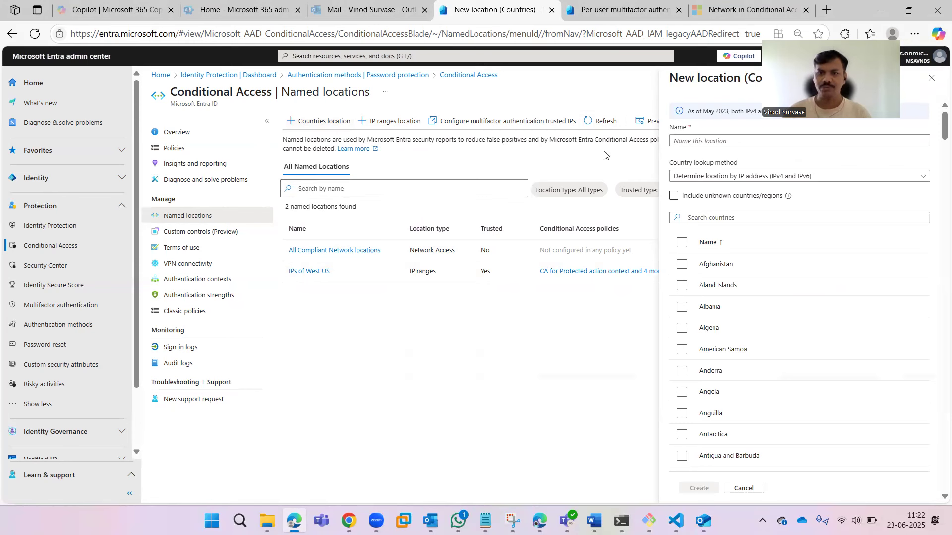
{"action": "left_click", "coordinate": [740, 177]}
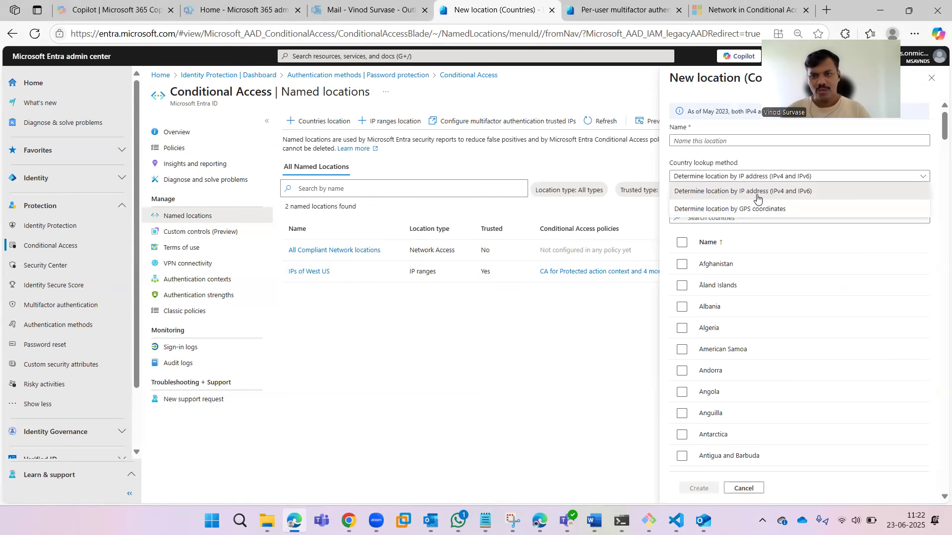
{"action": "left_click", "coordinate": [735, 163]}
{"action": "left_click", "coordinate": [701, 142]}
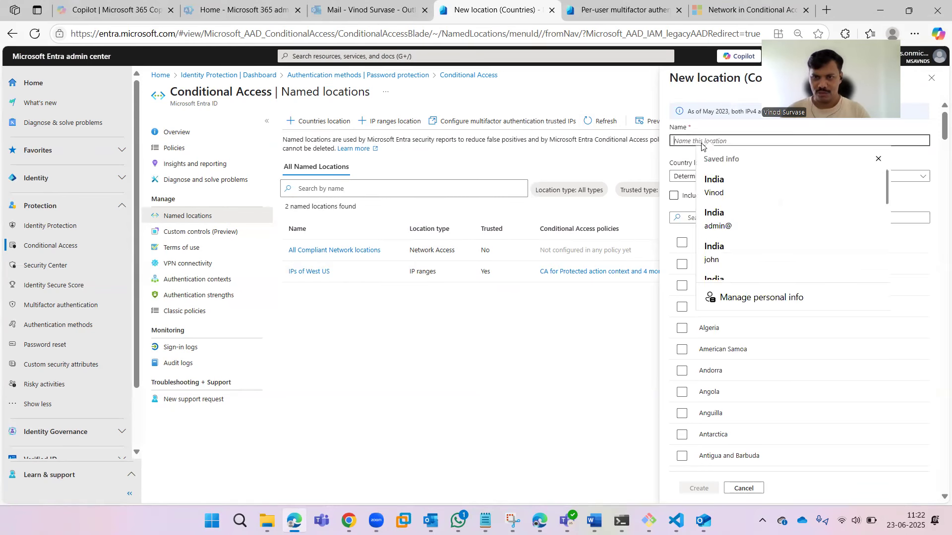
{"action": "left_click", "coordinate": [733, 187]}
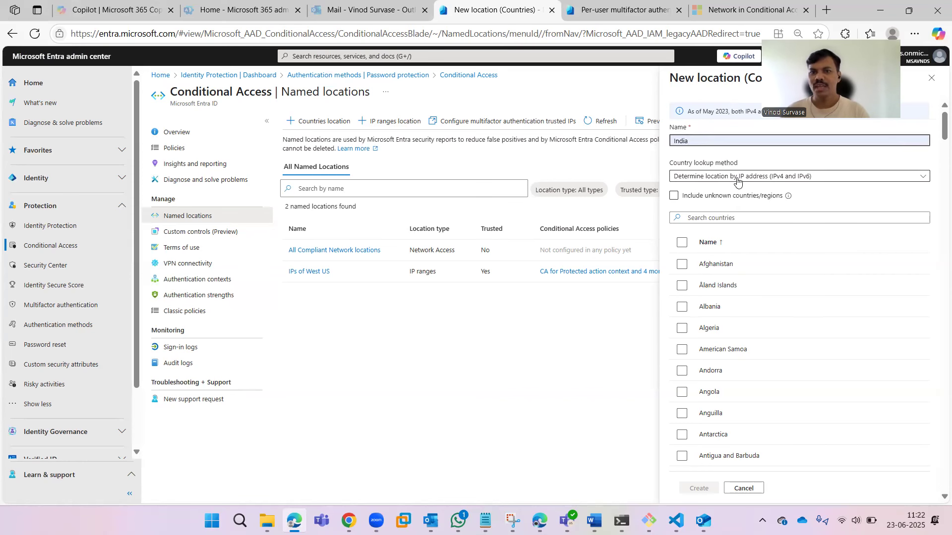
- Try the GPS coordinates lookup method for the new location, and switch back to determining location by IP address (IPv4 and IPv6)
{"action": "left_click", "coordinate": [737, 177]}
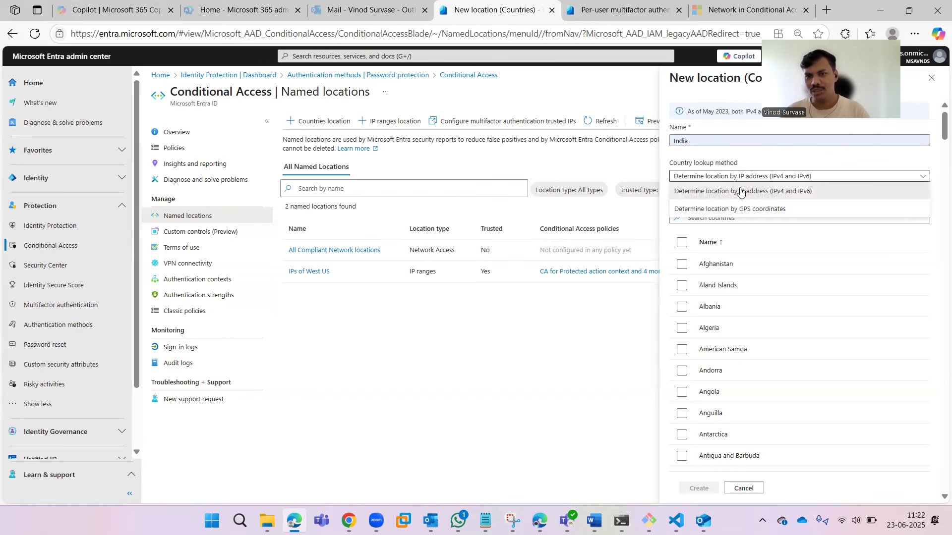
{"action": "left_click", "coordinate": [827, 209]}
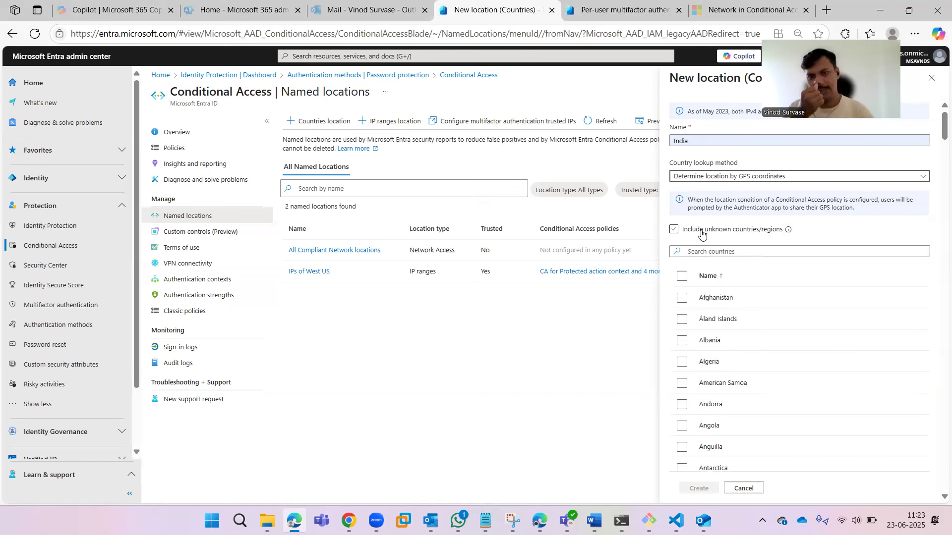
{"action": "left_click", "coordinate": [701, 234]}
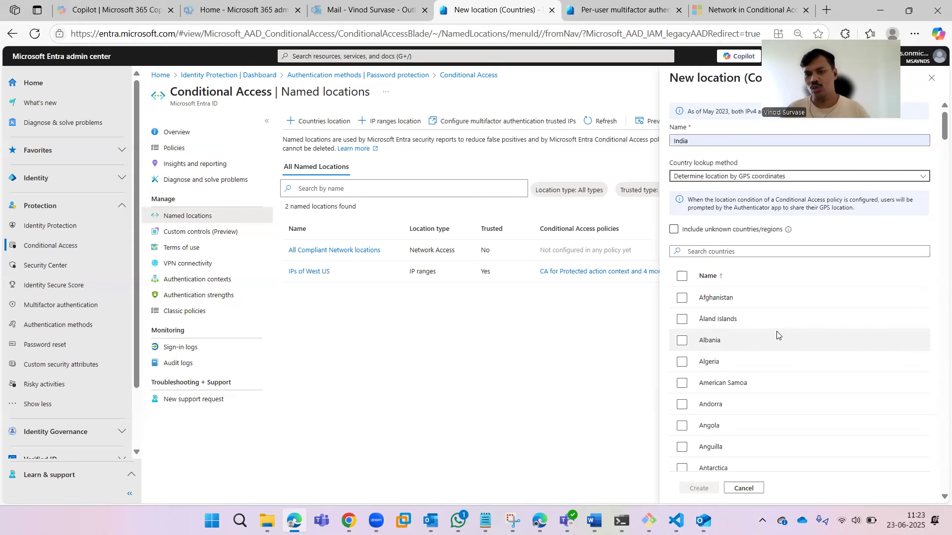
{"action": "left_click", "coordinate": [757, 177]}
{"action": "left_click", "coordinate": [758, 198]}
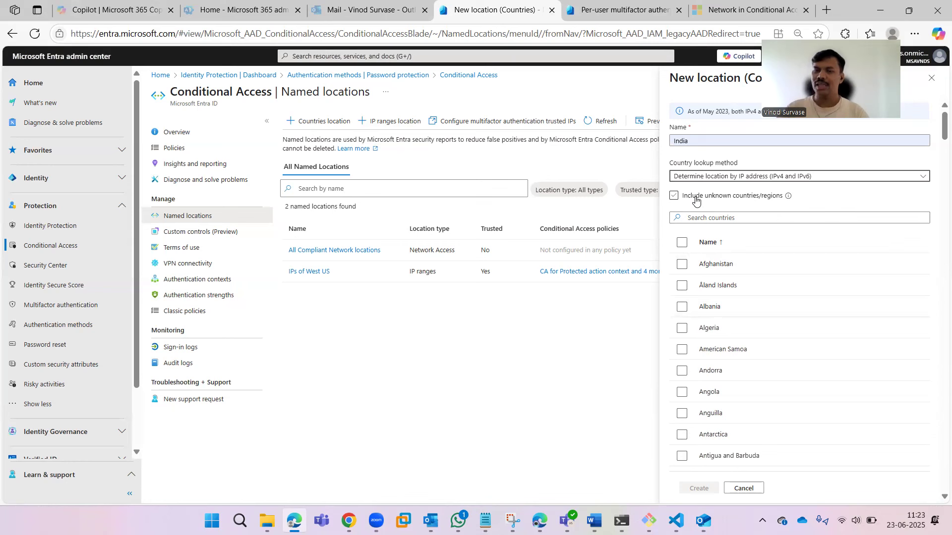
- Include unknown countries/regions, select India as the country, and create the location
{"action": "left_click", "coordinate": [695, 198]}
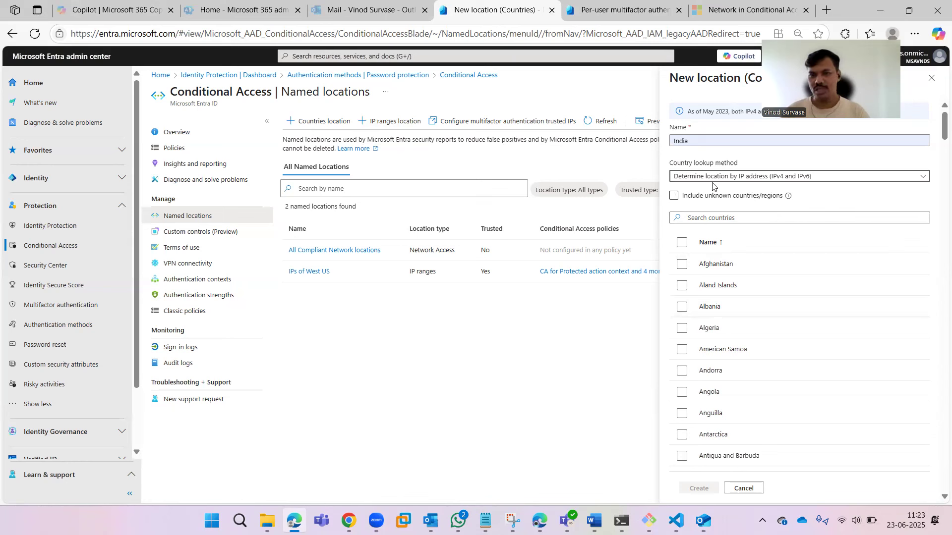
{"action": "left_click", "coordinate": [684, 200]}
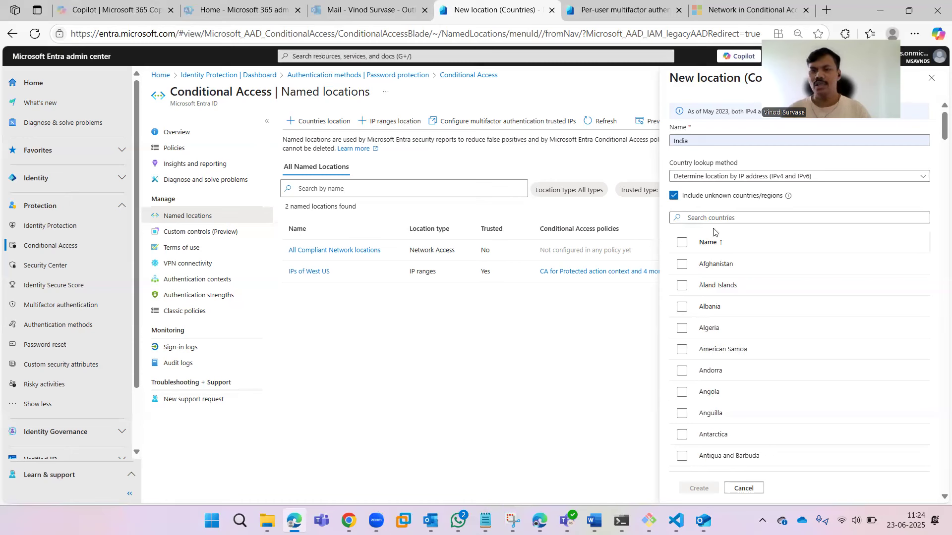
{"action": "left_click", "coordinate": [727, 218]}
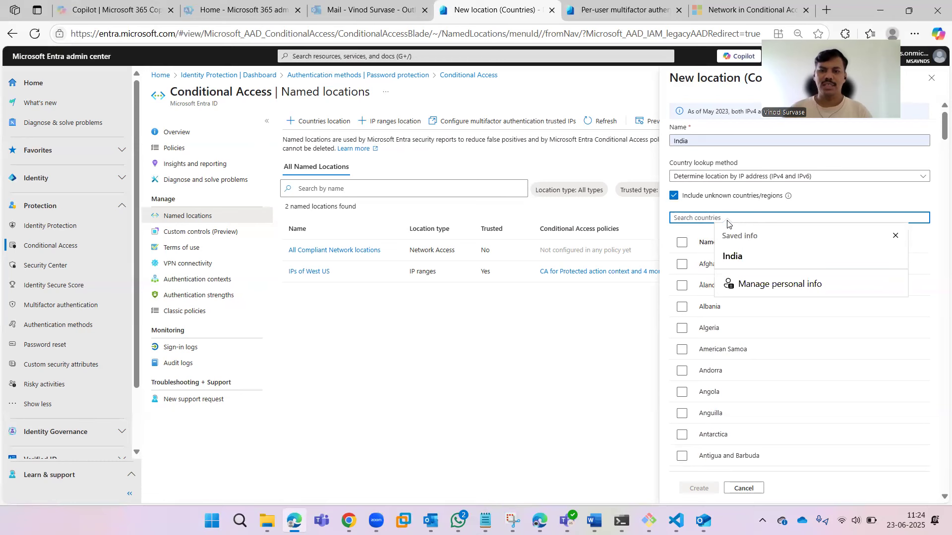
{"action": "left_click", "coordinate": [734, 256]}
{"action": "left_click", "coordinate": [682, 285]}
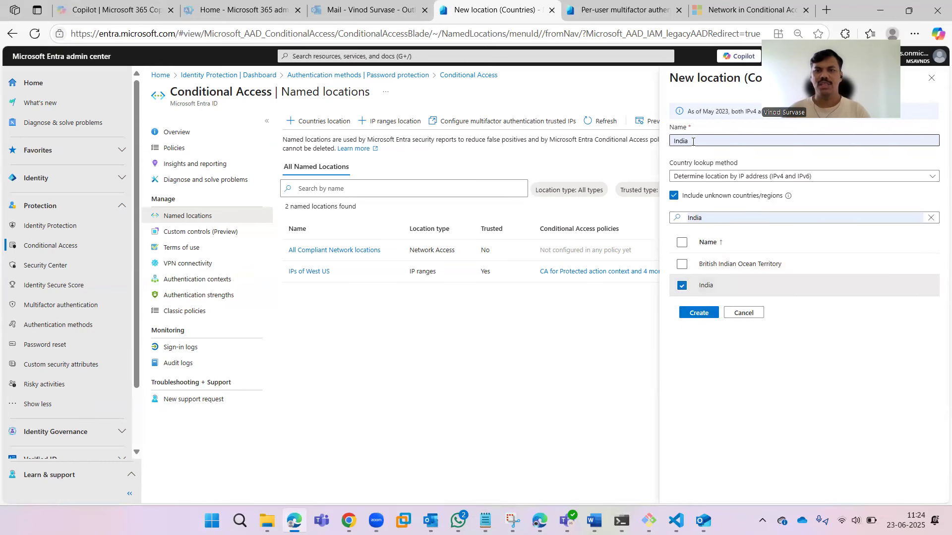
{"action": "left_click", "coordinate": [700, 313]}
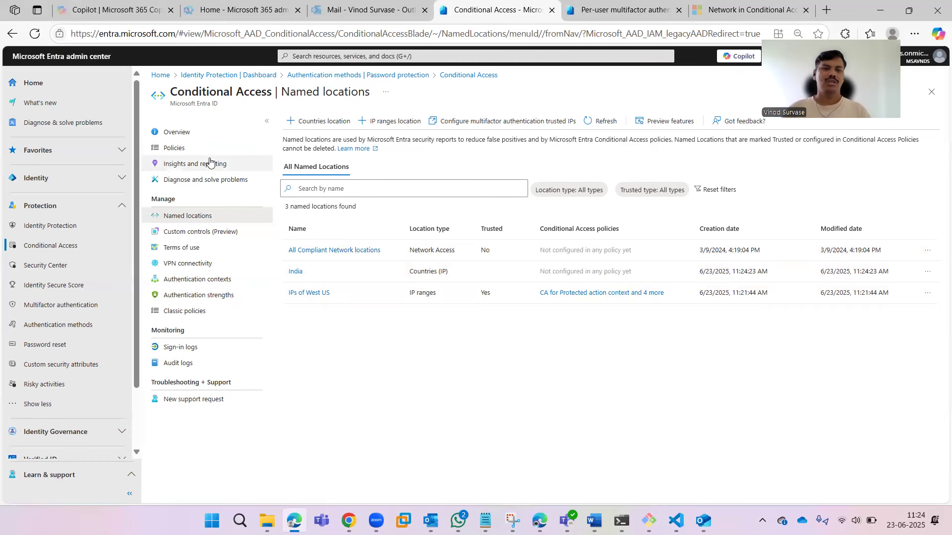
- Start a new Conditional Access policy and name it "CA for India"
{"action": "left_click", "coordinate": [233, 149]}
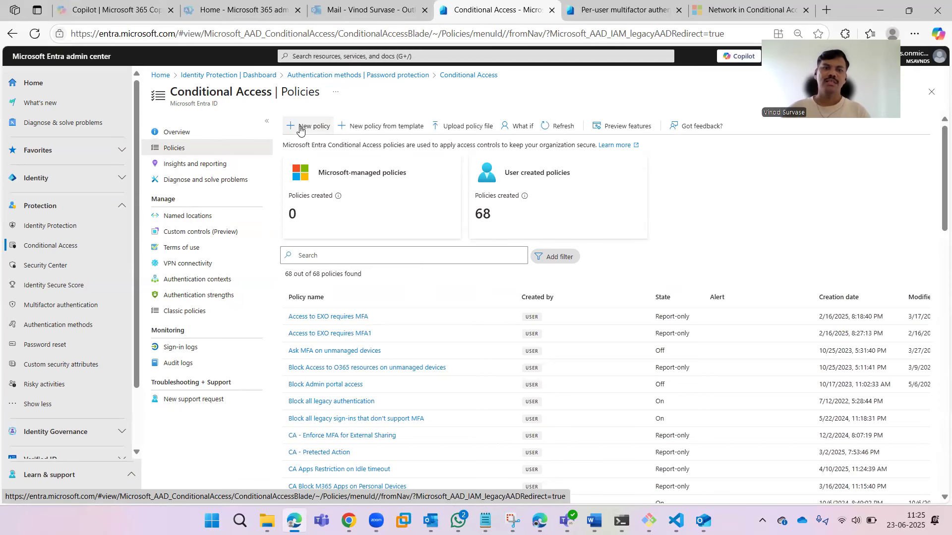
{"action": "left_click", "coordinate": [300, 127]}
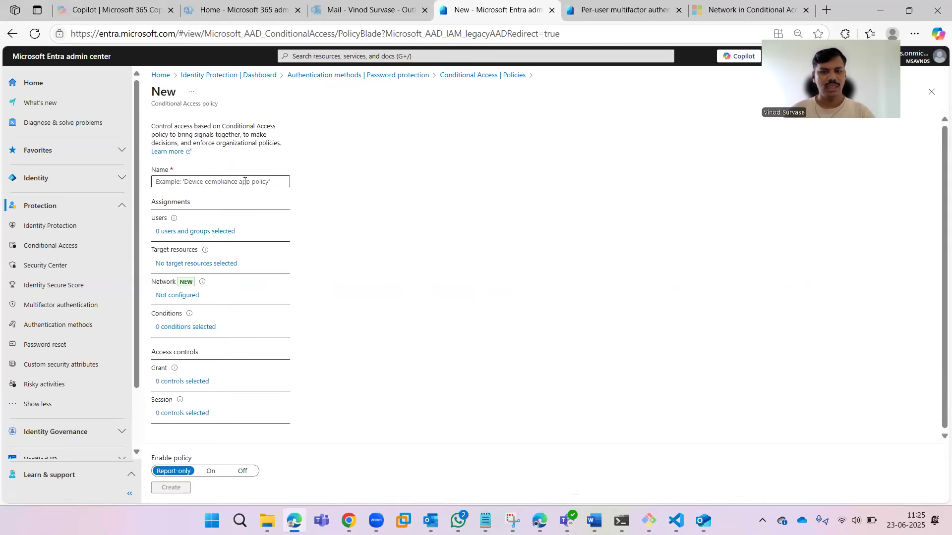
{"action": "left_click", "coordinate": [219, 178]}
{"action": "type", "text": "CA"}
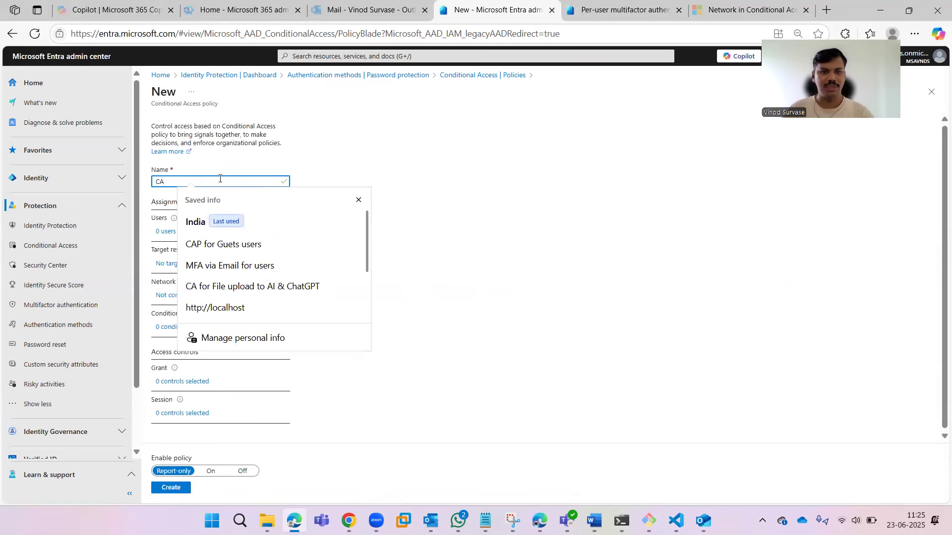
{"action": "left_click", "coordinate": [210, 181]}
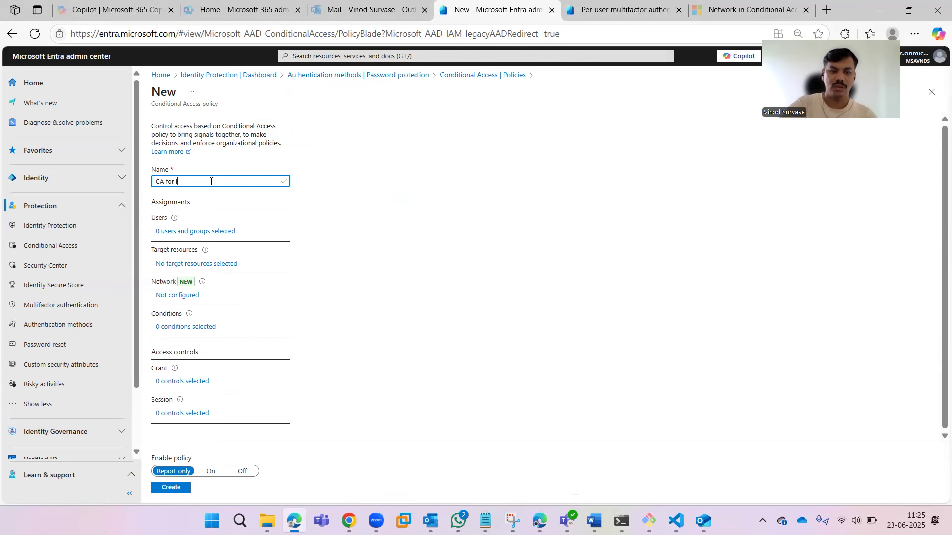
- Enable the policy's network configuration, look through the include options and choose Selected networks and locations
{"action": "left_click", "coordinate": [186, 297]}
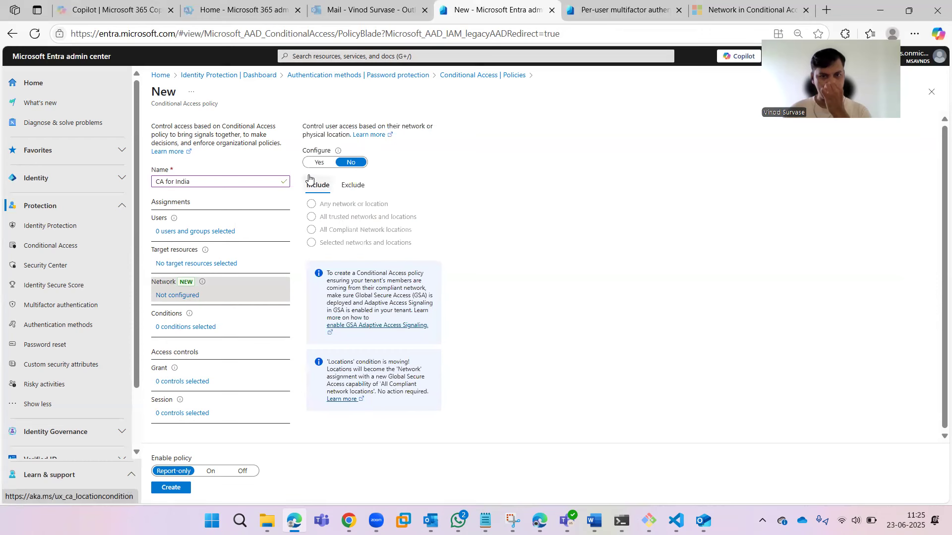
{"action": "left_click", "coordinate": [319, 163]}
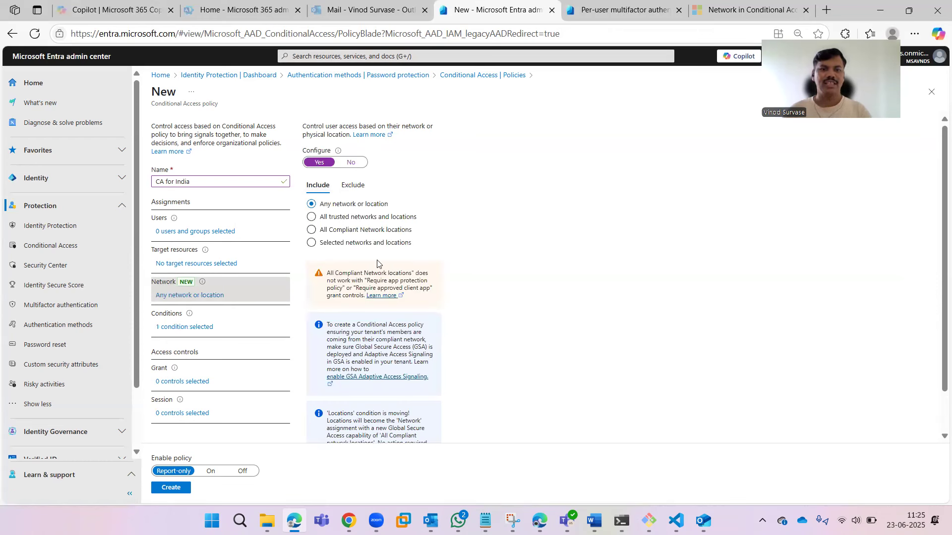
{"action": "scroll", "coordinate": [483, 273], "scroll_direction": "down", "scroll_amount": 1}
{"action": "scroll", "coordinate": [483, 272], "scroll_direction": "down", "scroll_amount": 1}
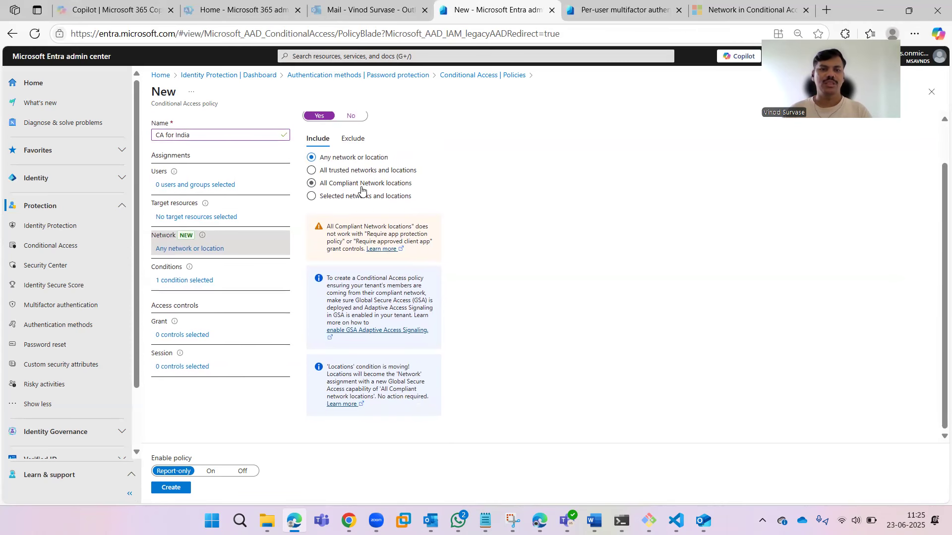
{"action": "left_click", "coordinate": [341, 171]}
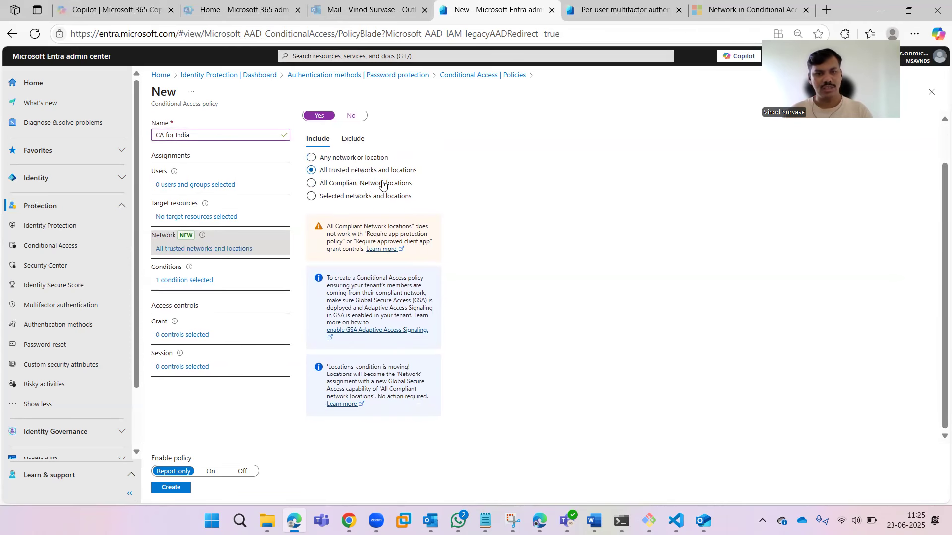
{"action": "left_click", "coordinate": [360, 184]}
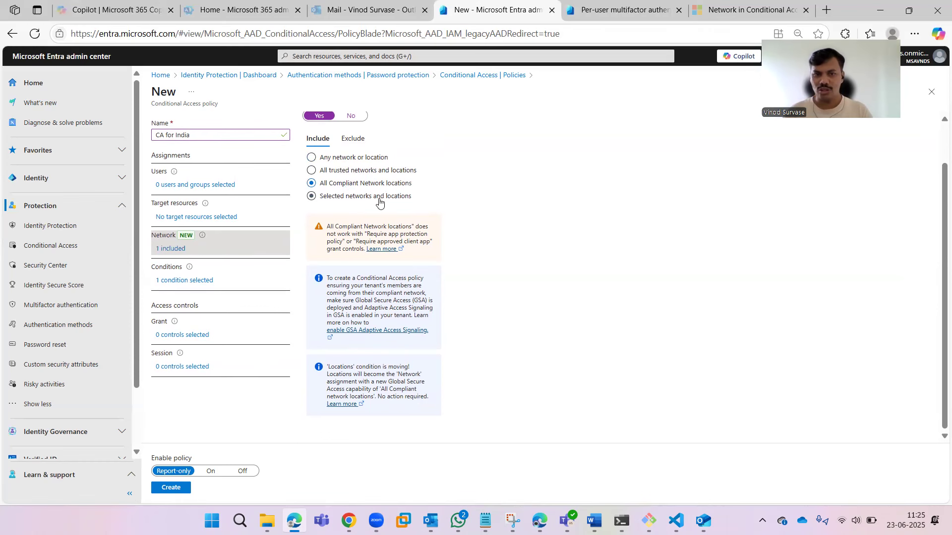
{"action": "left_click", "coordinate": [342, 197]}
- Select the India and IPs of West US named locations as the policy's included networks and save the selection
{"action": "left_click", "coordinate": [320, 231]}
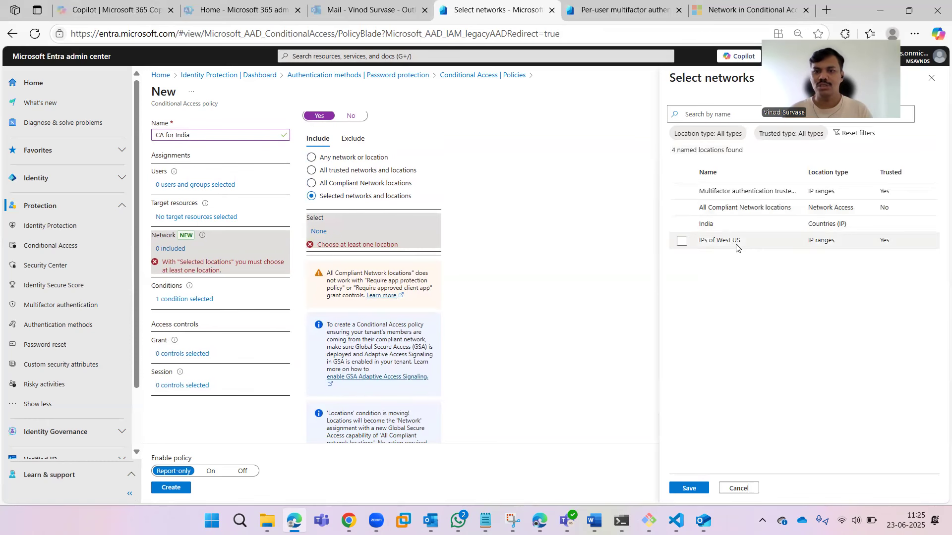
{"action": "left_click", "coordinate": [682, 241]}
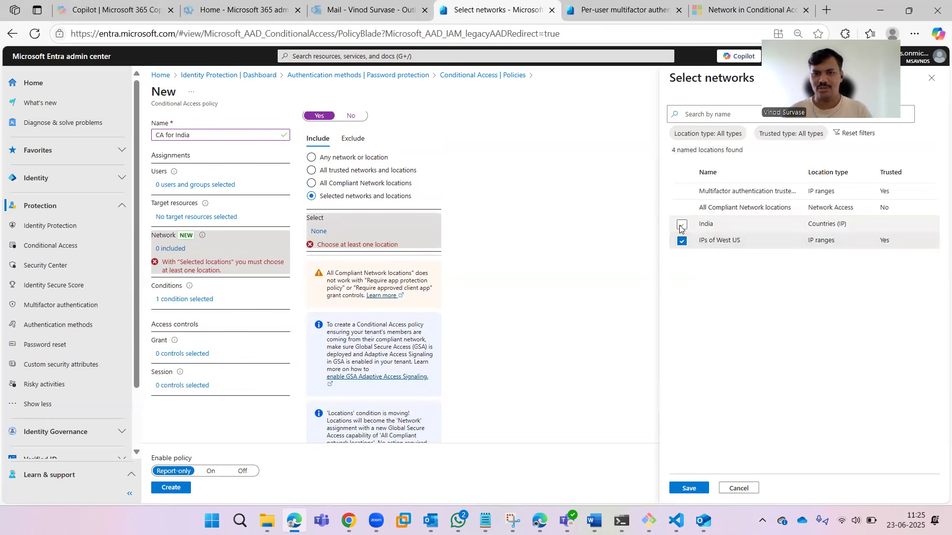
{"action": "left_click", "coordinate": [682, 225]}
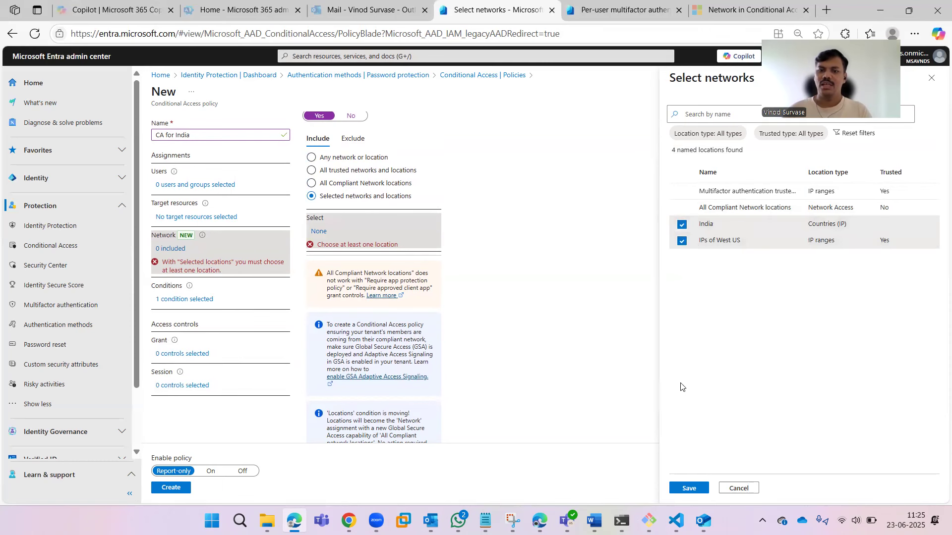
{"action": "left_click", "coordinate": [689, 488]}
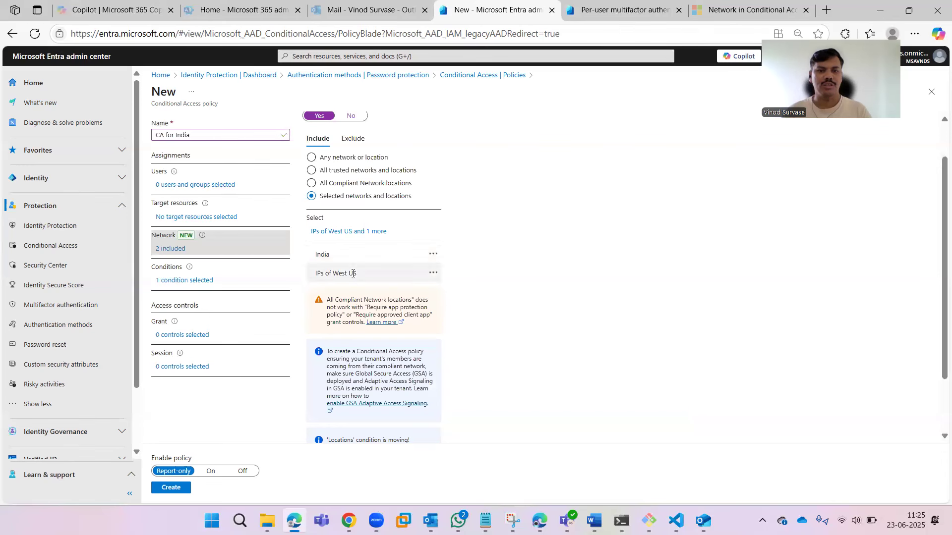
- Grant access with multifactor authentication required, and create the "CA for India" policy in report-only mode
{"action": "scroll", "coordinate": [495, 297], "scroll_direction": "down", "scroll_amount": 2}
{"action": "scroll", "coordinate": [545, 299], "scroll_direction": "up", "scroll_amount": 3}
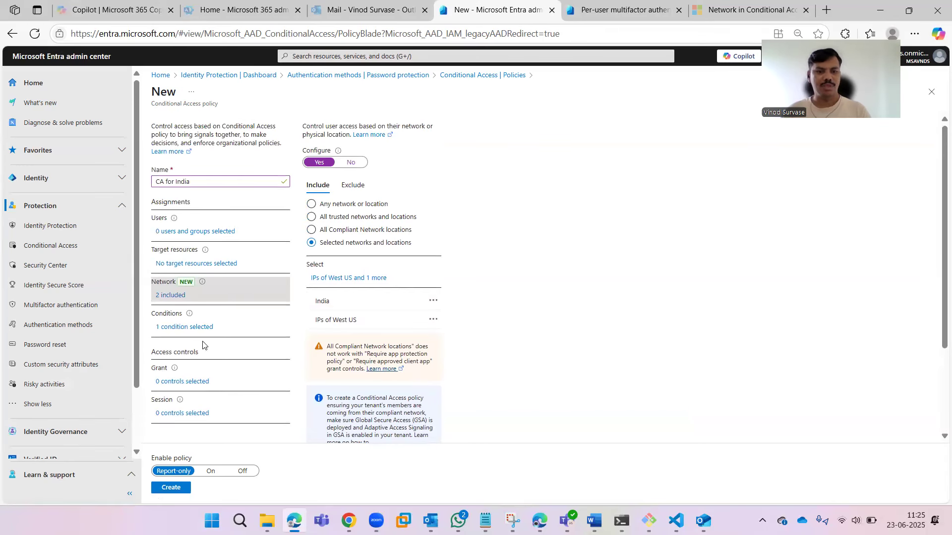
{"action": "scroll", "coordinate": [202, 337], "scroll_direction": "down", "scroll_amount": 1}
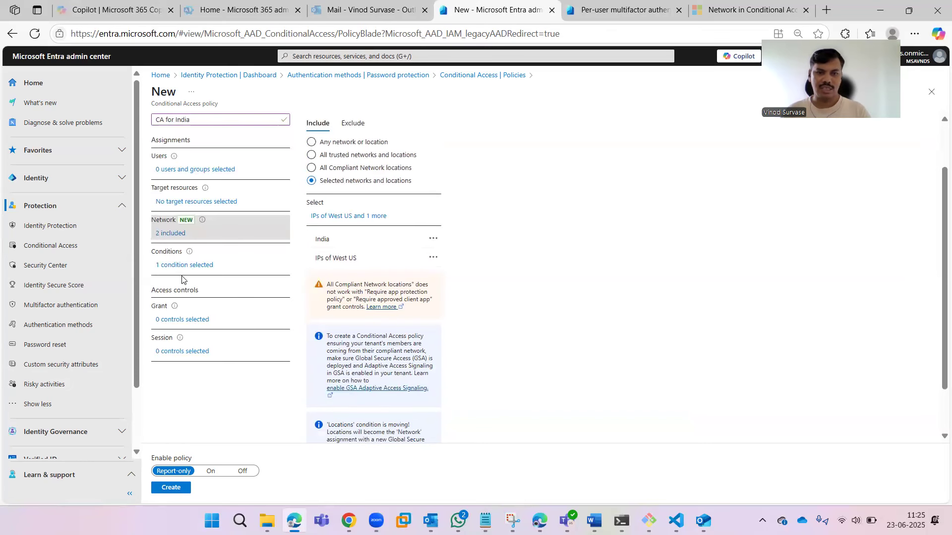
{"action": "left_click", "coordinate": [184, 319]}
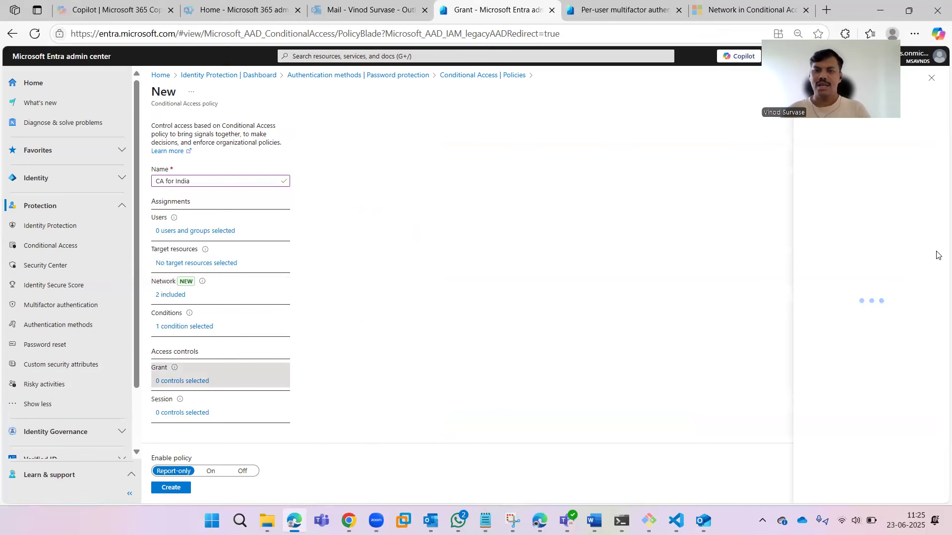
{"action": "left_click", "coordinate": [819, 173]}
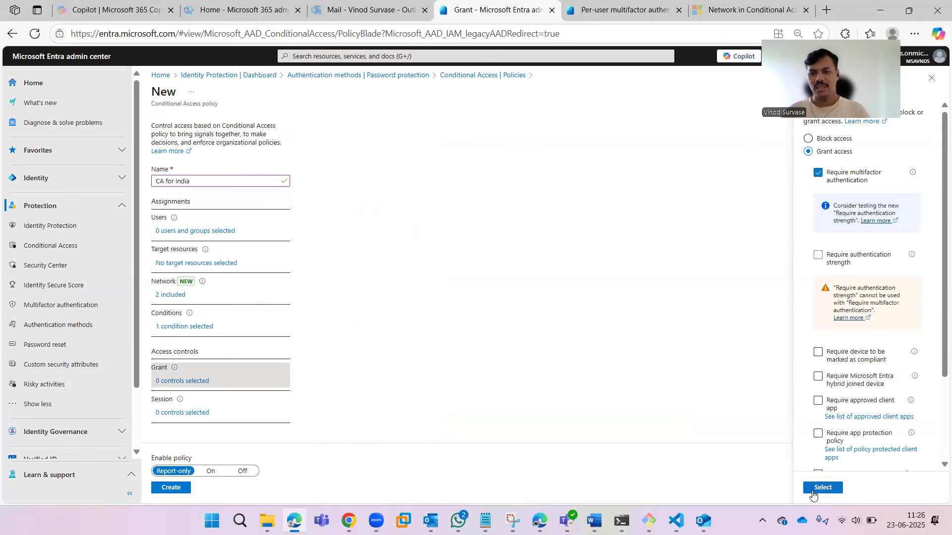
{"action": "left_click", "coordinate": [820, 488]}
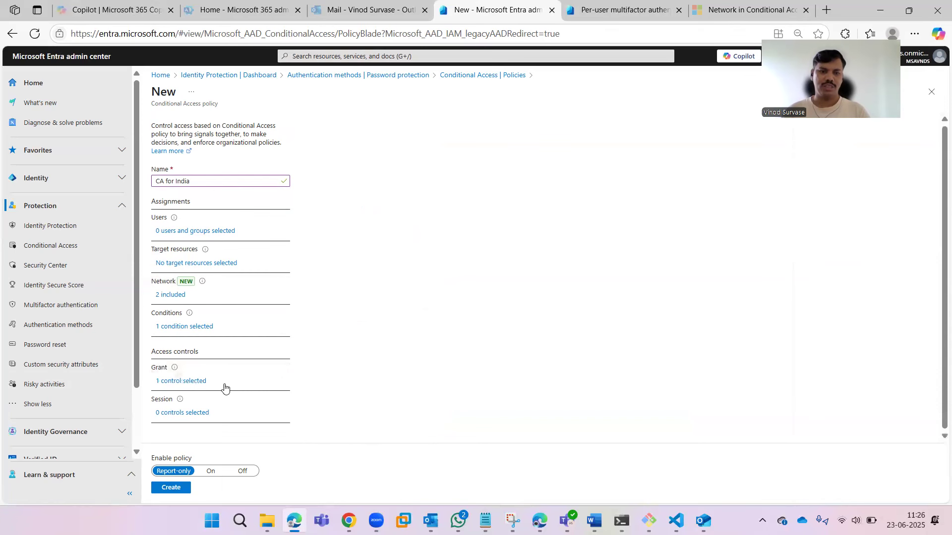
{"action": "left_click", "coordinate": [169, 487]}
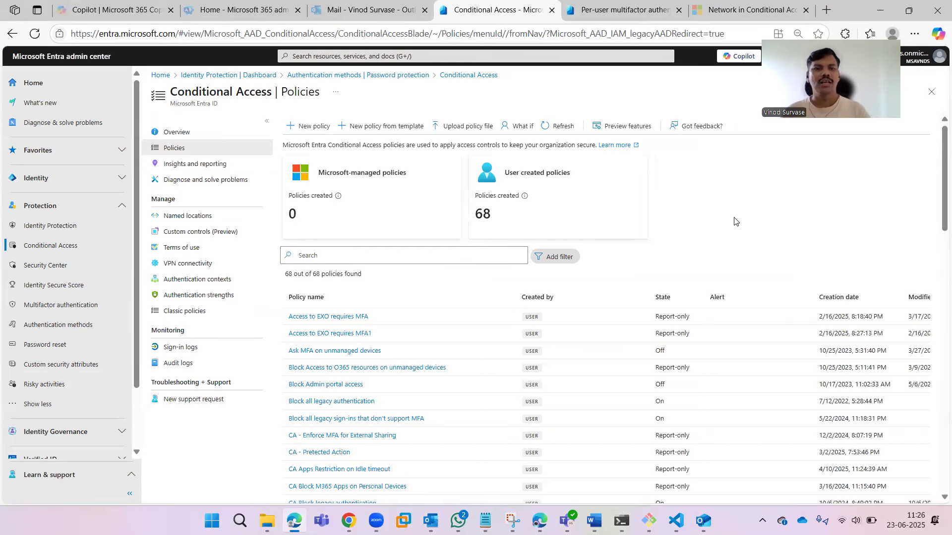
- Check which policies use the named locations, and read through the Microsoft Learn article on Conditional Access network assignment before returning to the list
{"action": "left_click", "coordinate": [196, 221]}
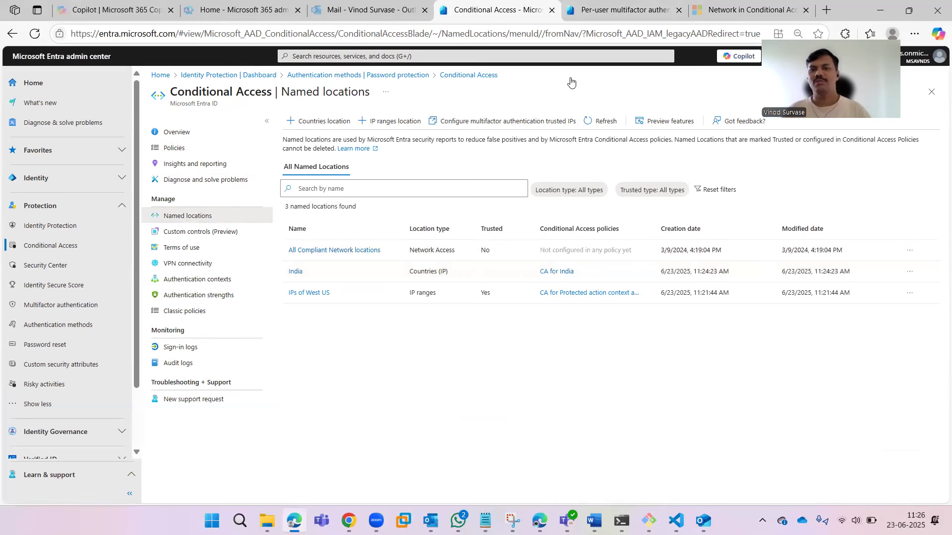
{"action": "key", "text": "ctrl+Tab"}
{"action": "key", "text": "ctrl+Tab"}
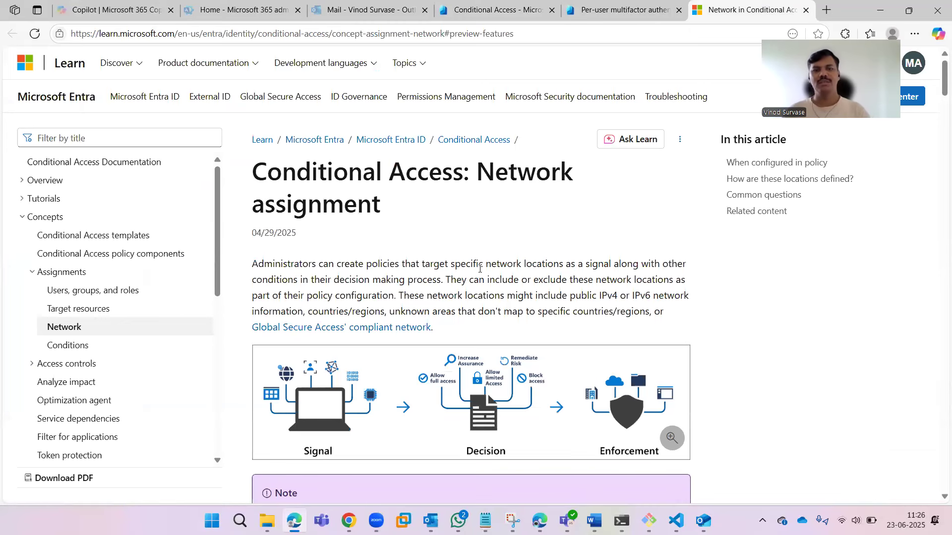
{"action": "scroll", "coordinate": [523, 284], "scroll_direction": "down", "scroll_amount": 15}
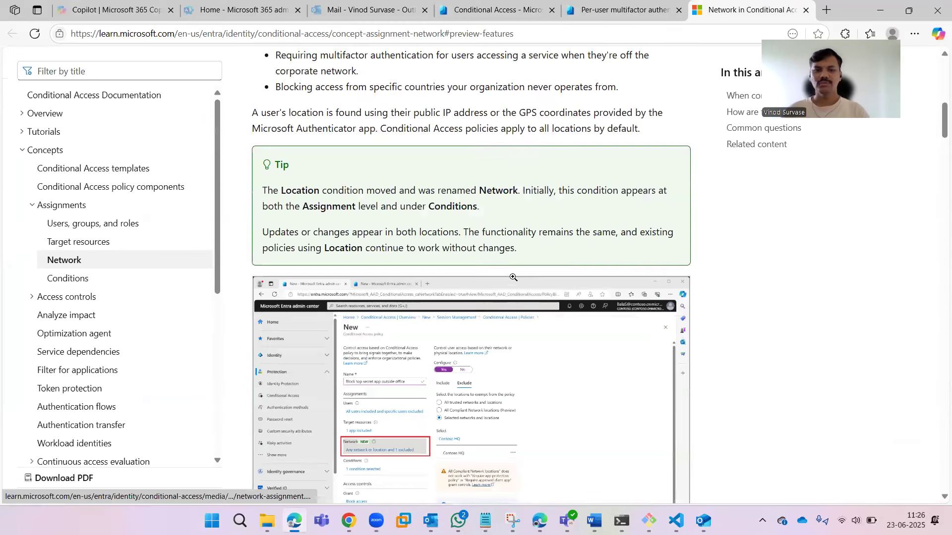
{"action": "scroll", "coordinate": [473, 270], "scroll_direction": "down", "scroll_amount": 20}
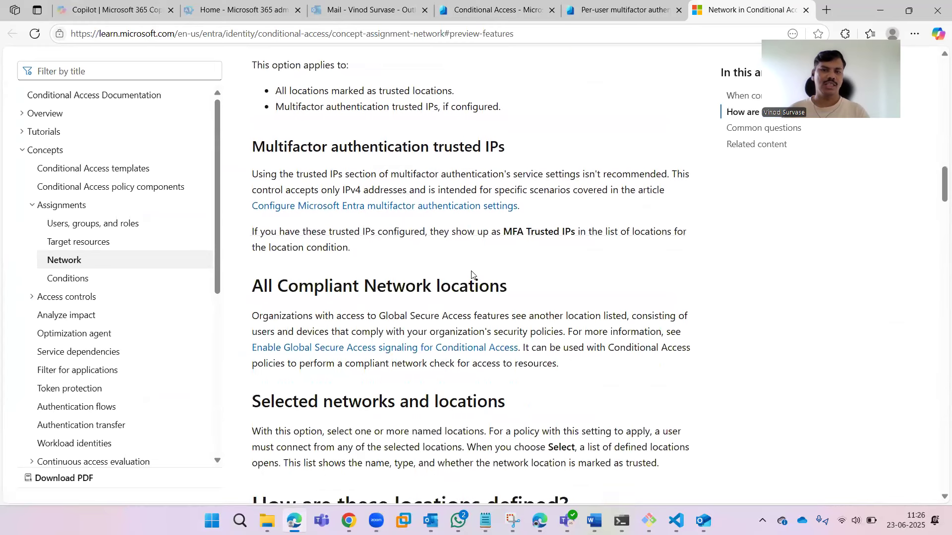
{"action": "scroll", "coordinate": [470, 281], "scroll_direction": "down", "scroll_amount": 15}
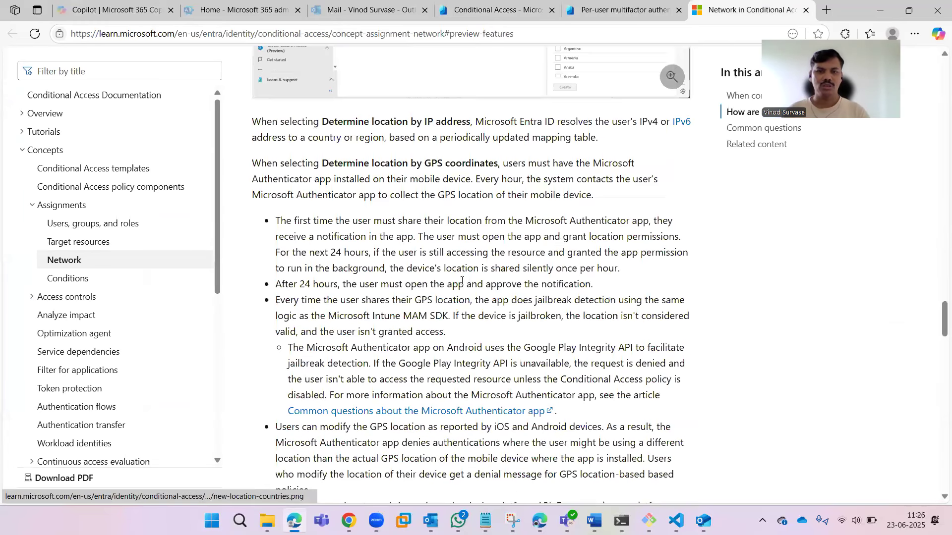
{"action": "scroll", "coordinate": [461, 281], "scroll_direction": "down", "scroll_amount": 8}
{"action": "scroll", "coordinate": [456, 279], "scroll_direction": "down", "scroll_amount": 10}
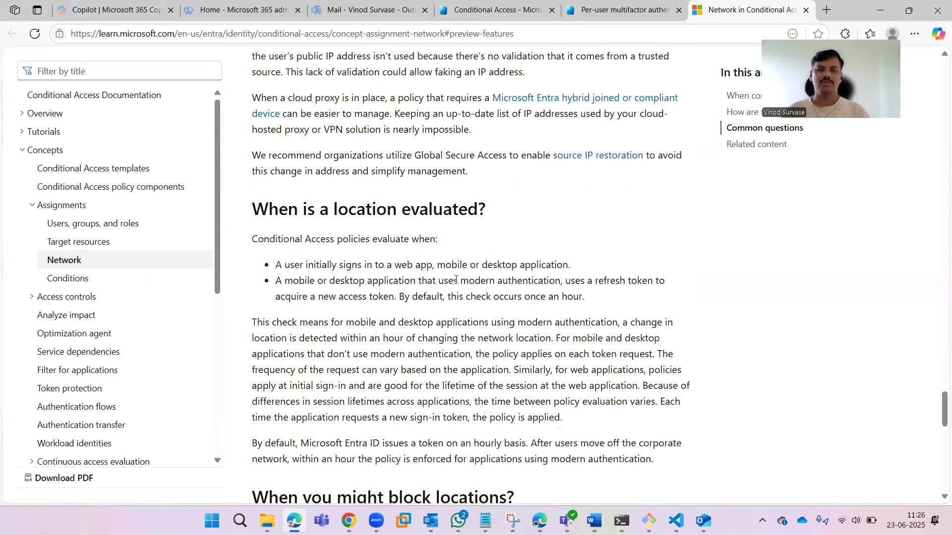
{"action": "scroll", "coordinate": [456, 280], "scroll_direction": "down", "scroll_amount": 10}
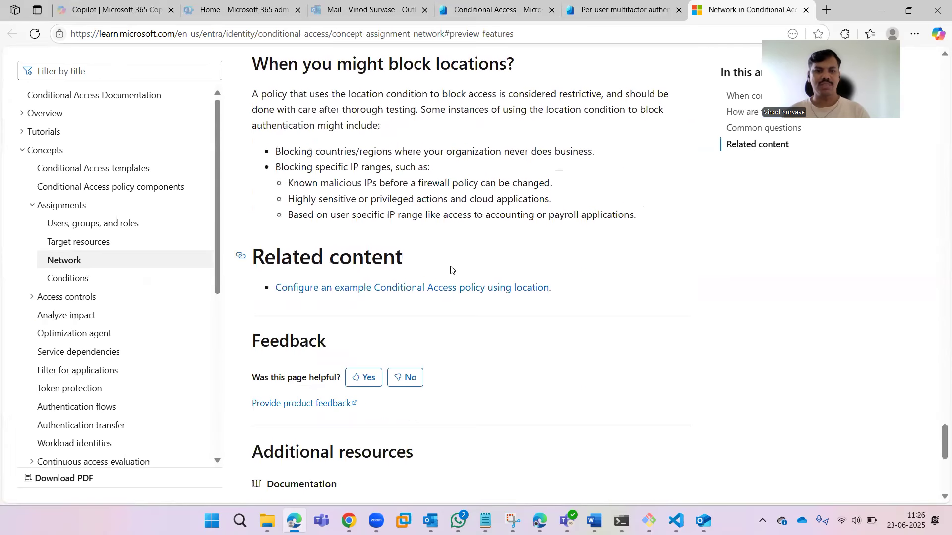
{"action": "scroll", "coordinate": [499, 229], "scroll_direction": "down", "scroll_amount": 5}
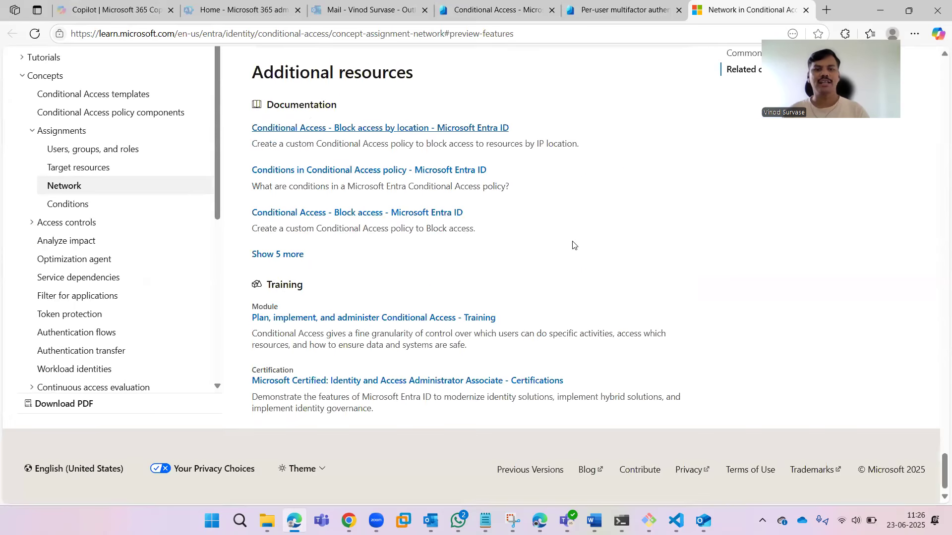
{"action": "scroll", "coordinate": [572, 245], "scroll_direction": "up", "scroll_amount": 15}
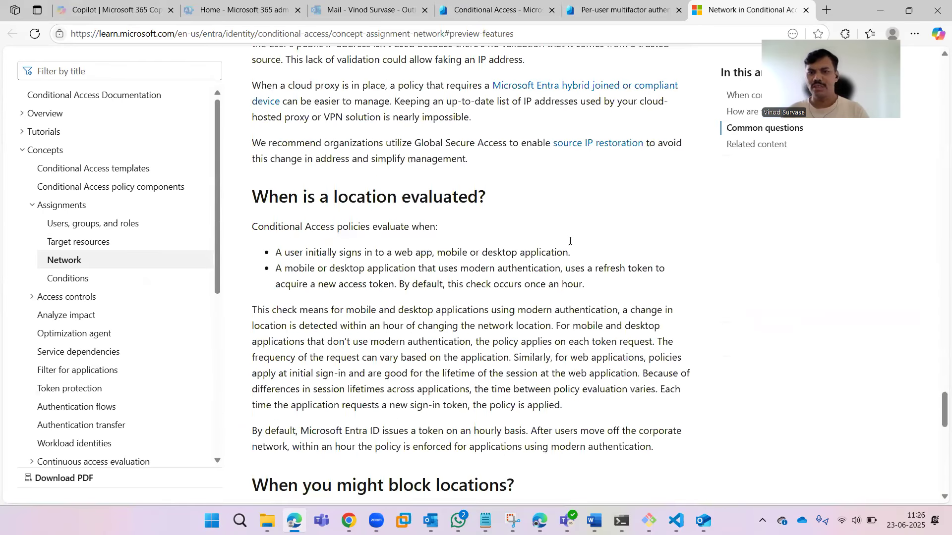
{"action": "scroll", "coordinate": [569, 241], "scroll_direction": "up", "scroll_amount": 5}
{"action": "scroll", "coordinate": [568, 240], "scroll_direction": "up", "scroll_amount": 10}
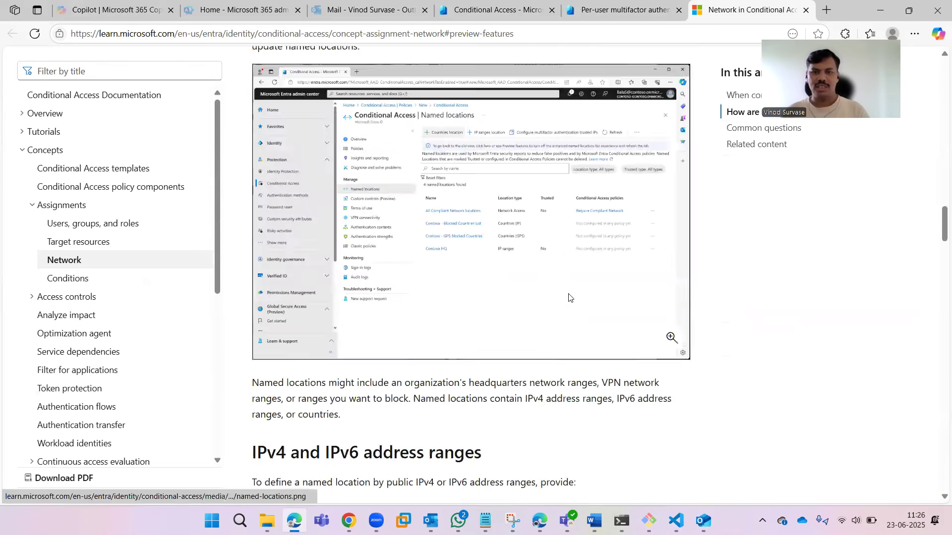
{"action": "scroll", "coordinate": [566, 311], "scroll_direction": "up", "scroll_amount": 6}
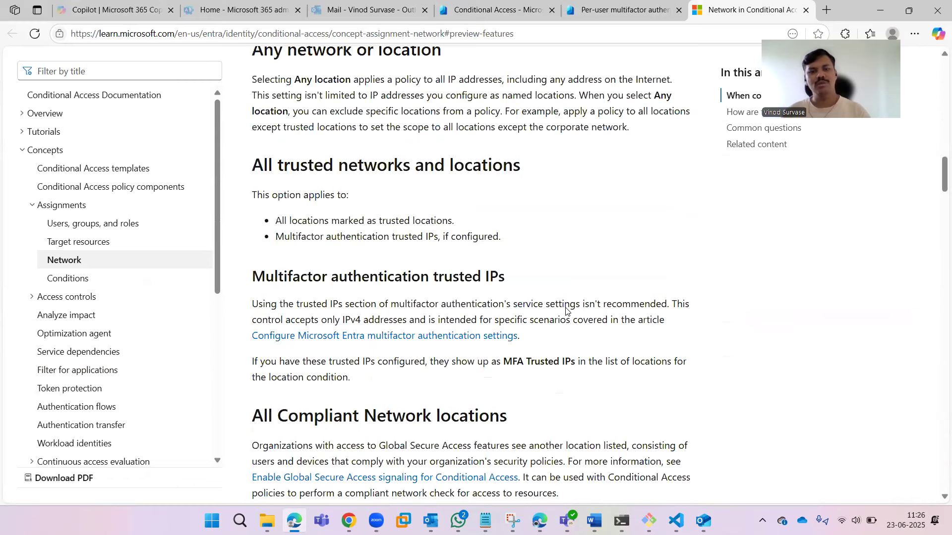
{"action": "scroll", "coordinate": [566, 309], "scroll_direction": "up", "scroll_amount": 12}
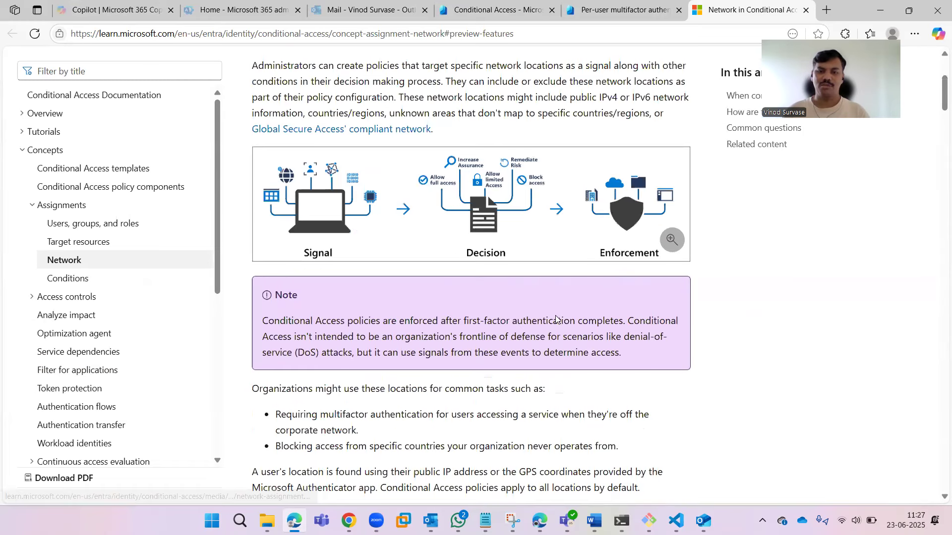
{"action": "scroll", "coordinate": [557, 319], "scroll_direction": "up", "scroll_amount": 4}
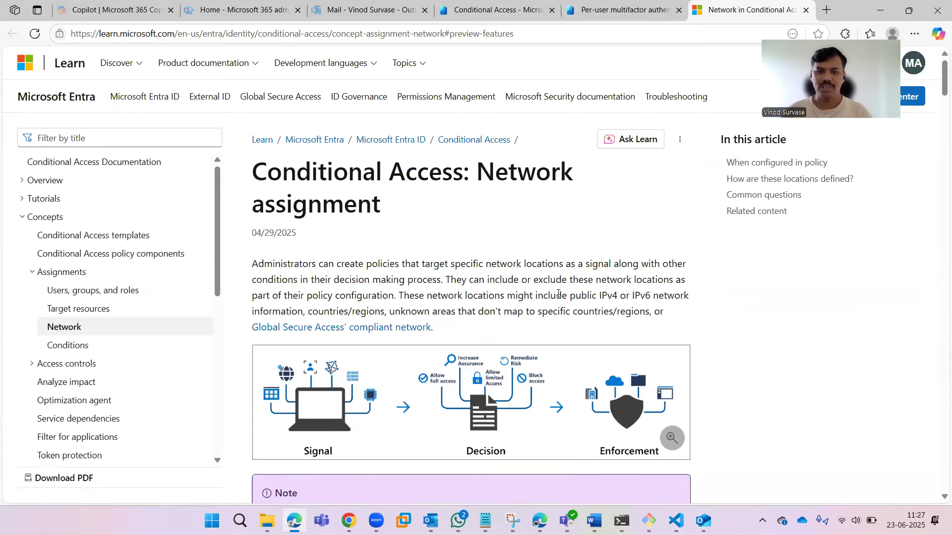
{"action": "left_click", "coordinate": [488, 8]}
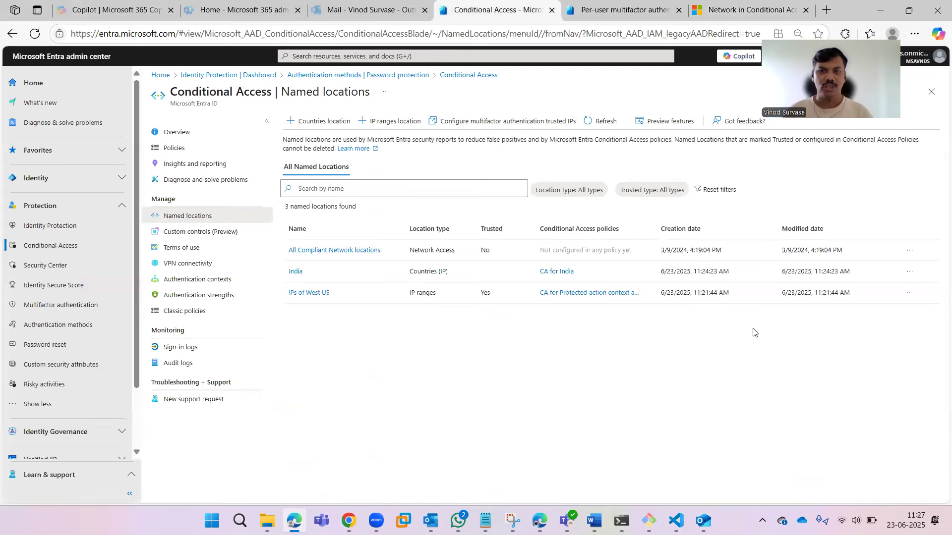